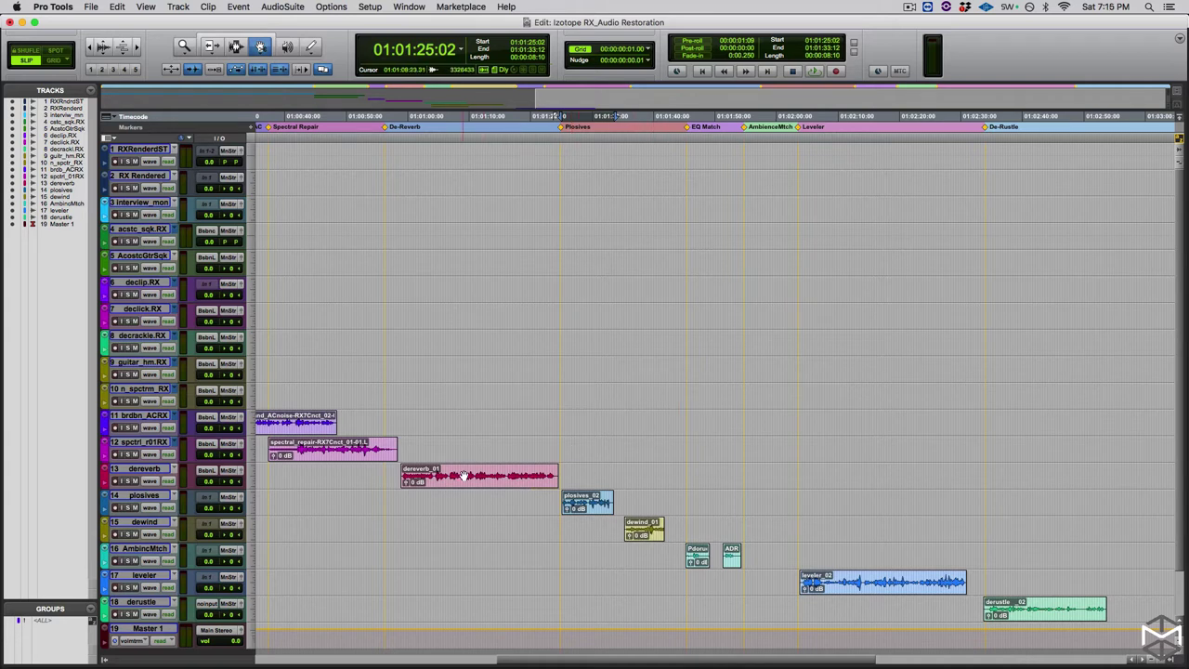
- Enlarge the dereverb track and zoom so the dereverb_01 clip fills the window
click(464, 476)
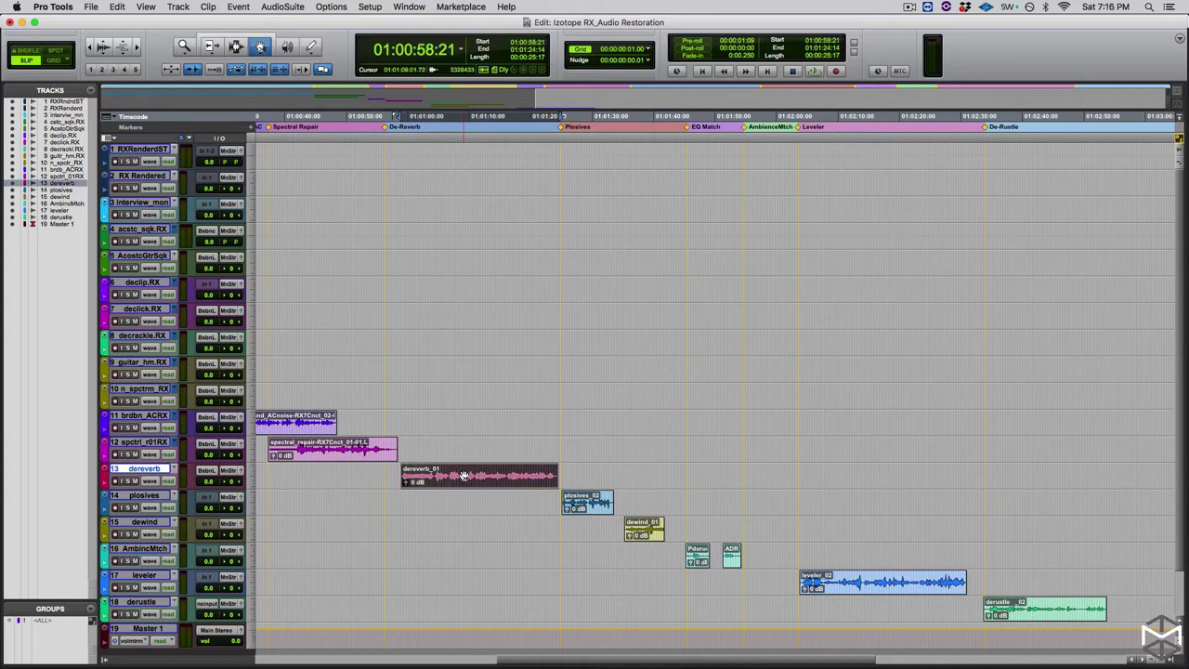
key(ctrl+Up)
key(alt+f)
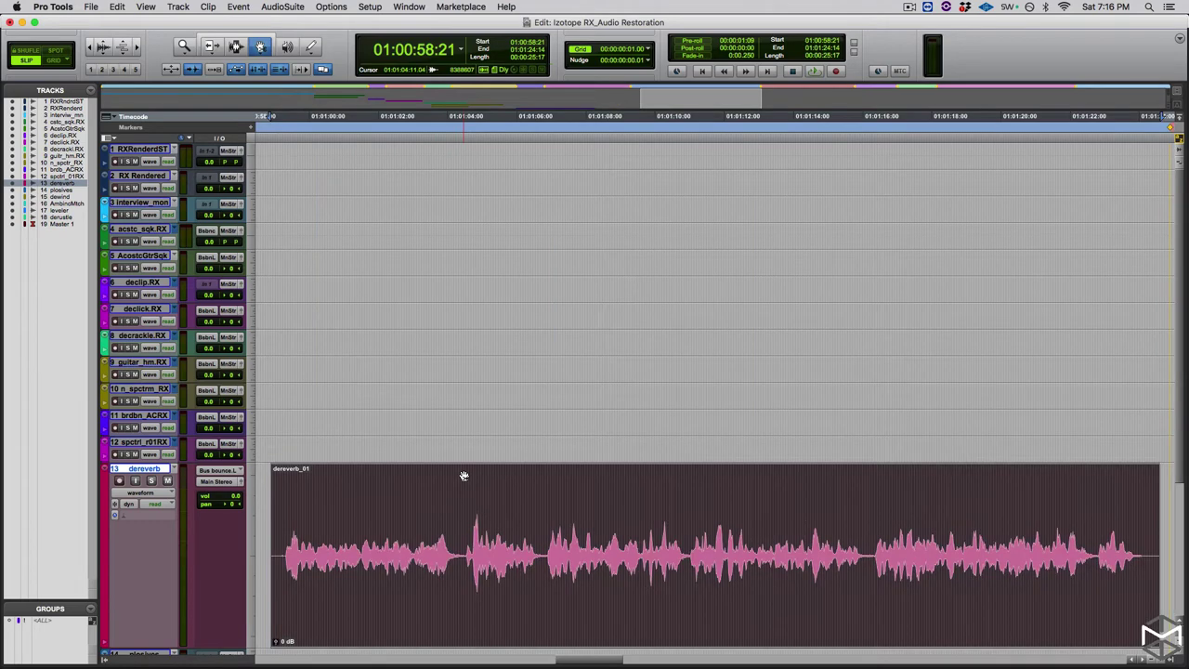
key(ctrl+Up)
scroll(464, 476, down, 5)
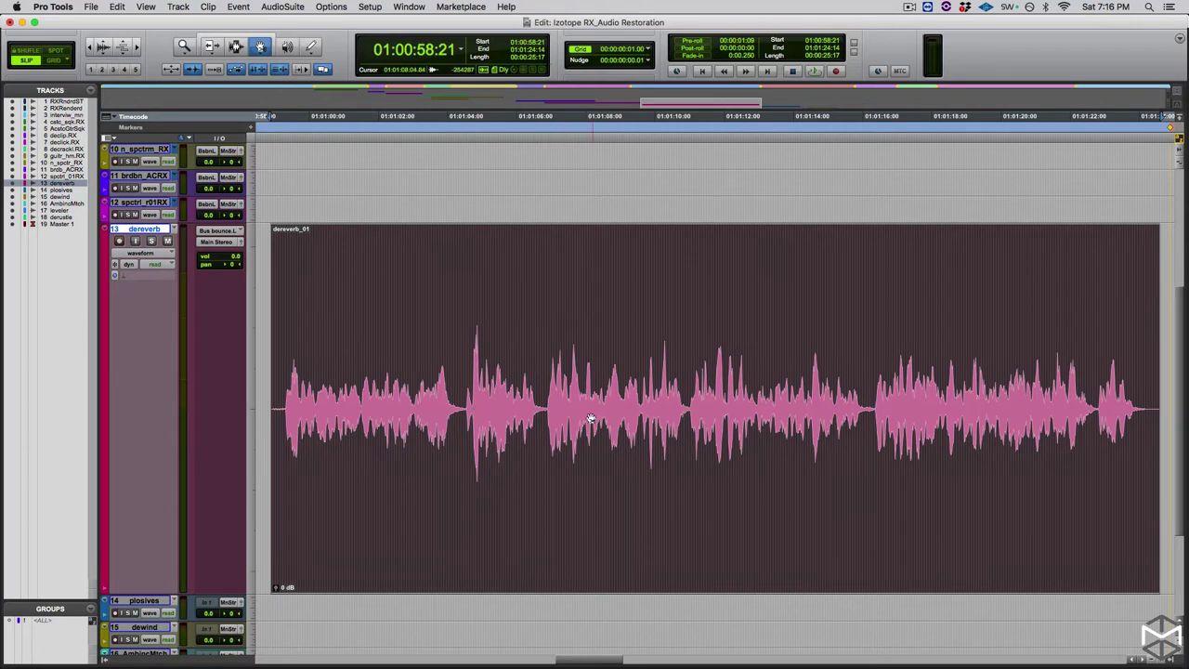
- Solo the dereverb track and play the clip through, then stop
key(shift+s)
key(space)
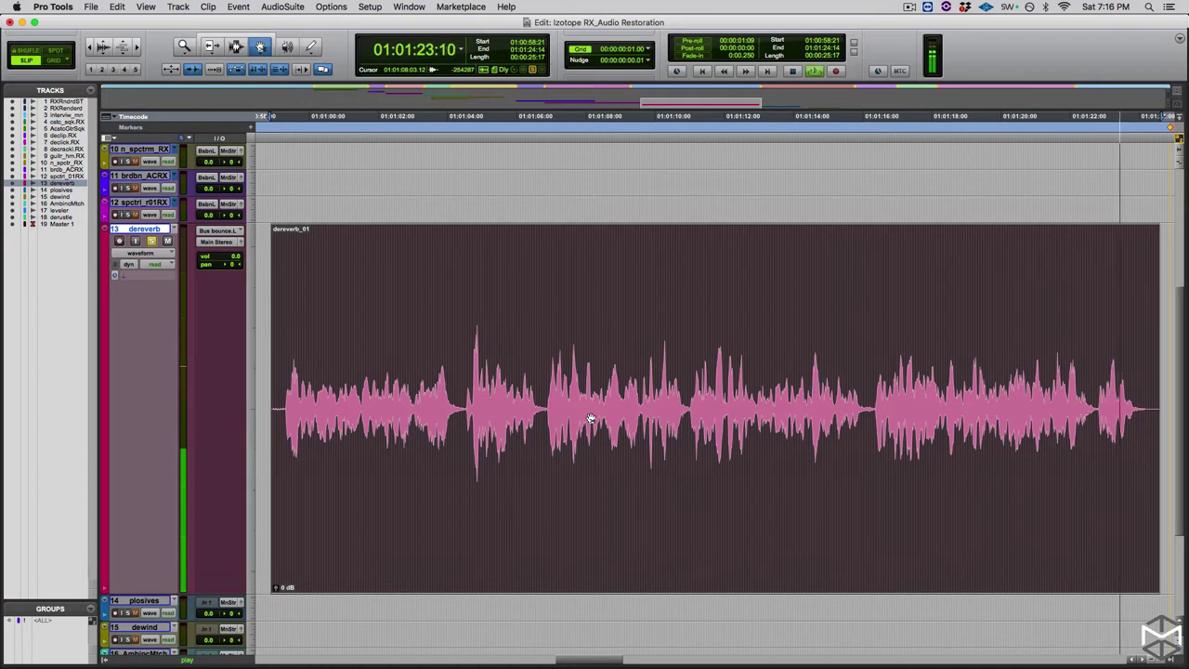
key(space)
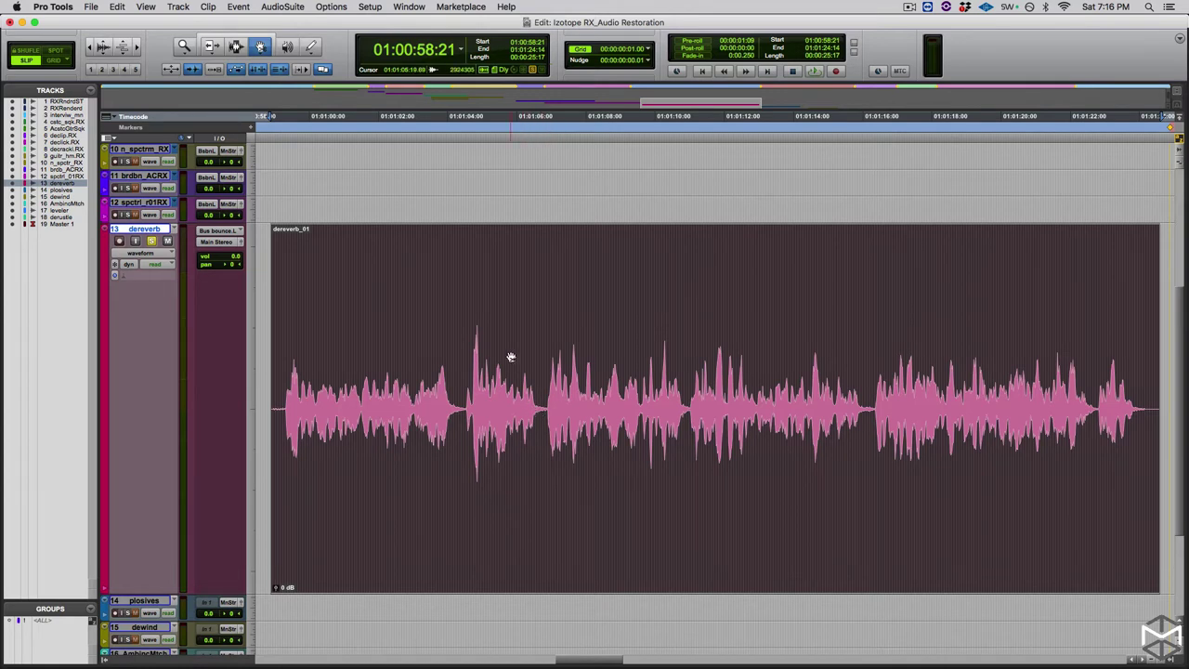
- Duplicate the track's playlist and name it dereverb.RX
key(ctrl+super+backslash)
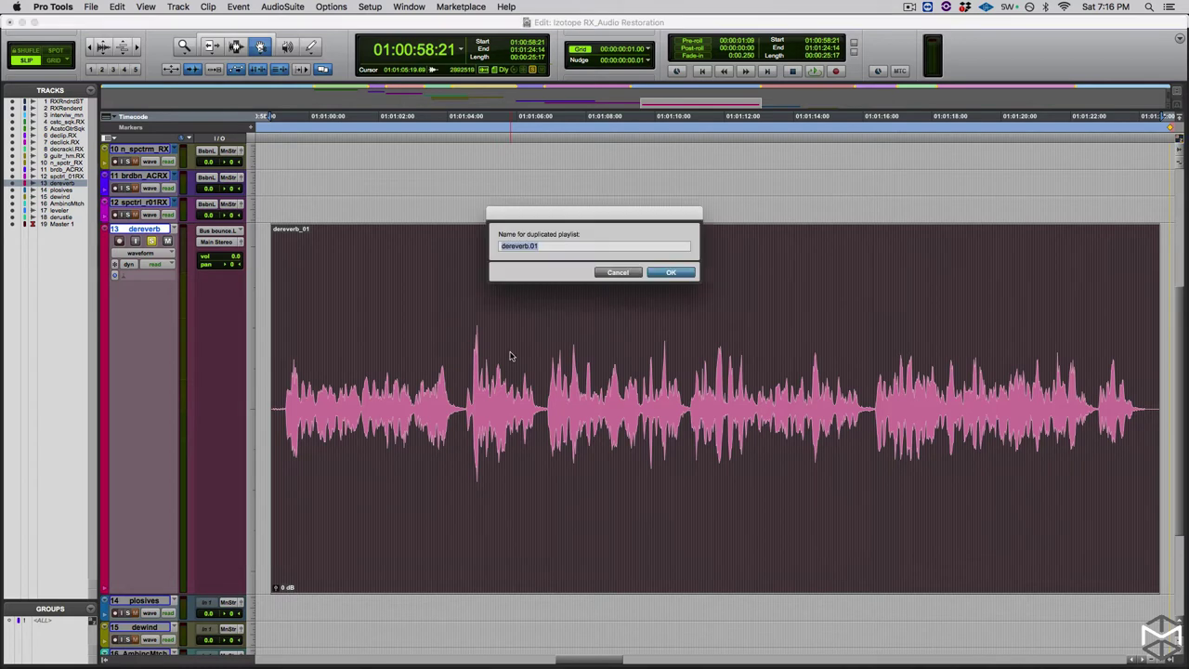
key(Right)
text(RX)
key(Return)
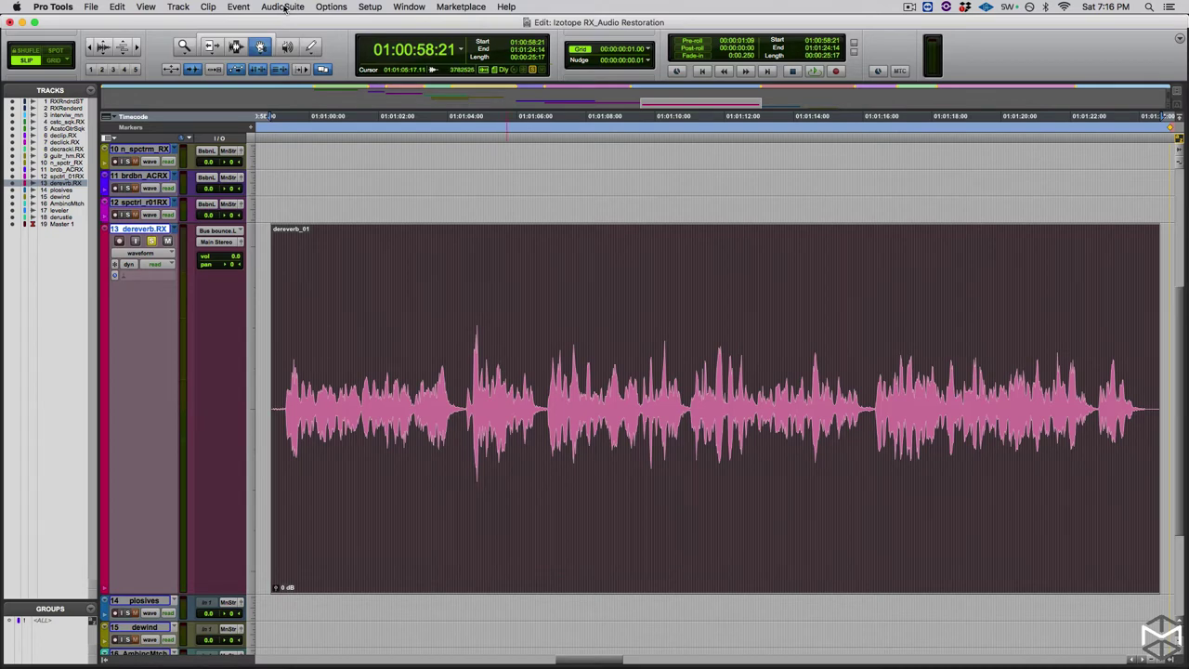
- Send the clip to iZotope RX 7 for repair via the RX 7 Connect AudioSuite plug-in
click(285, 6)
mouse_move(290, 409)
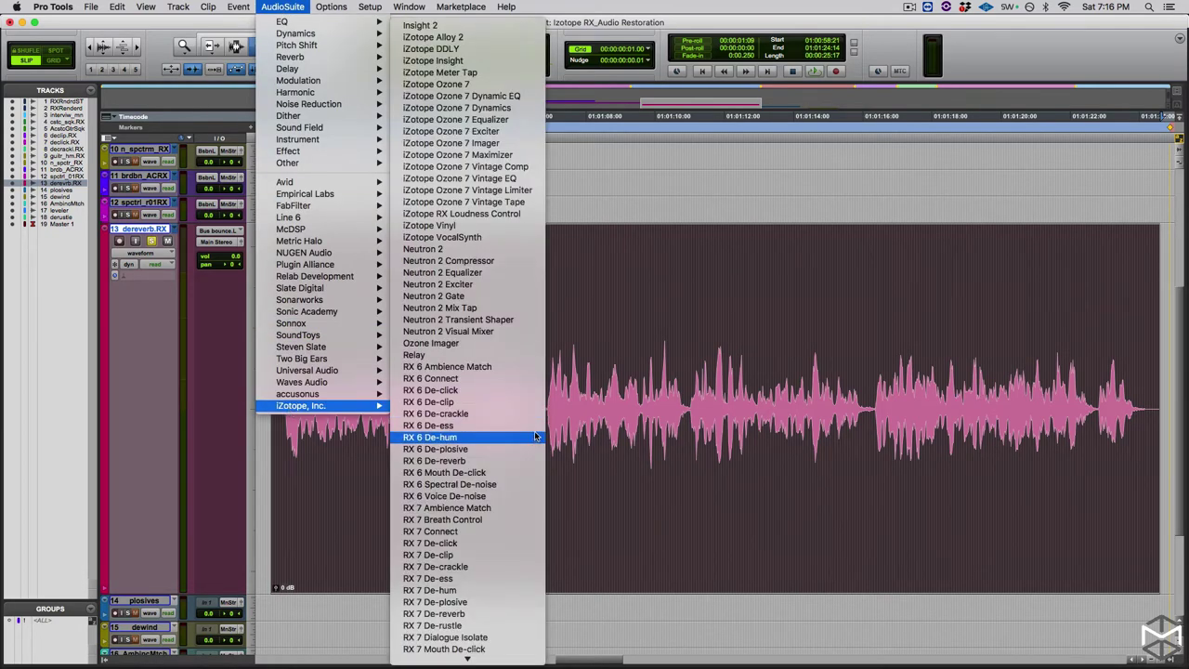
mouse_move(468, 656)
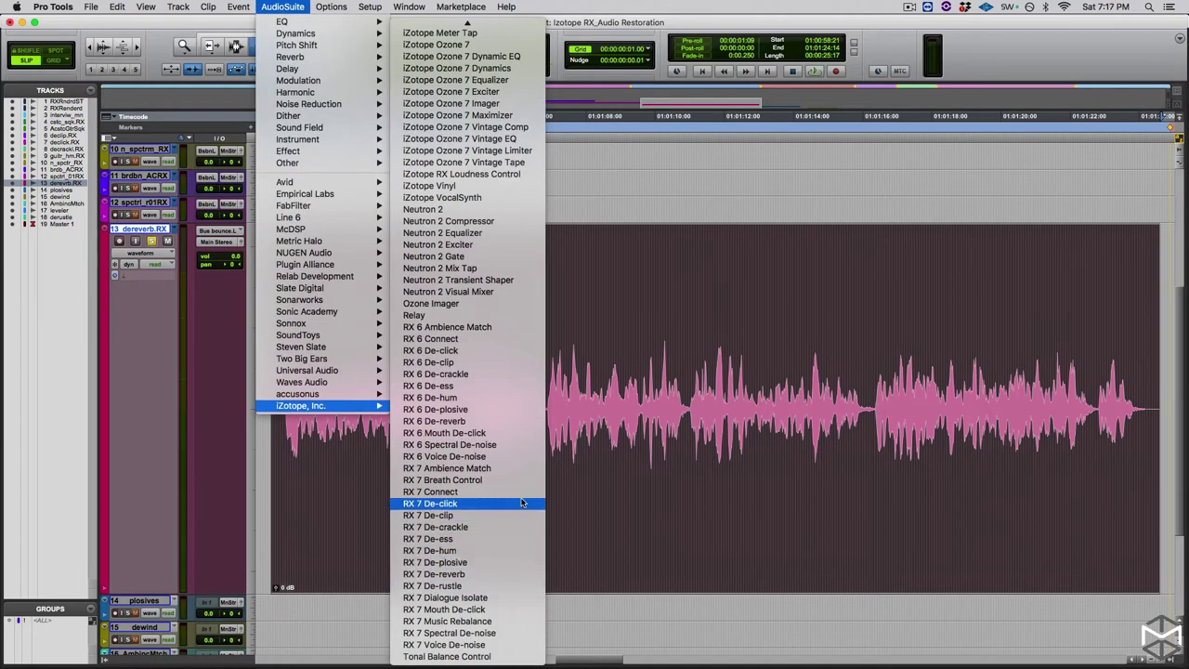
click(521, 497)
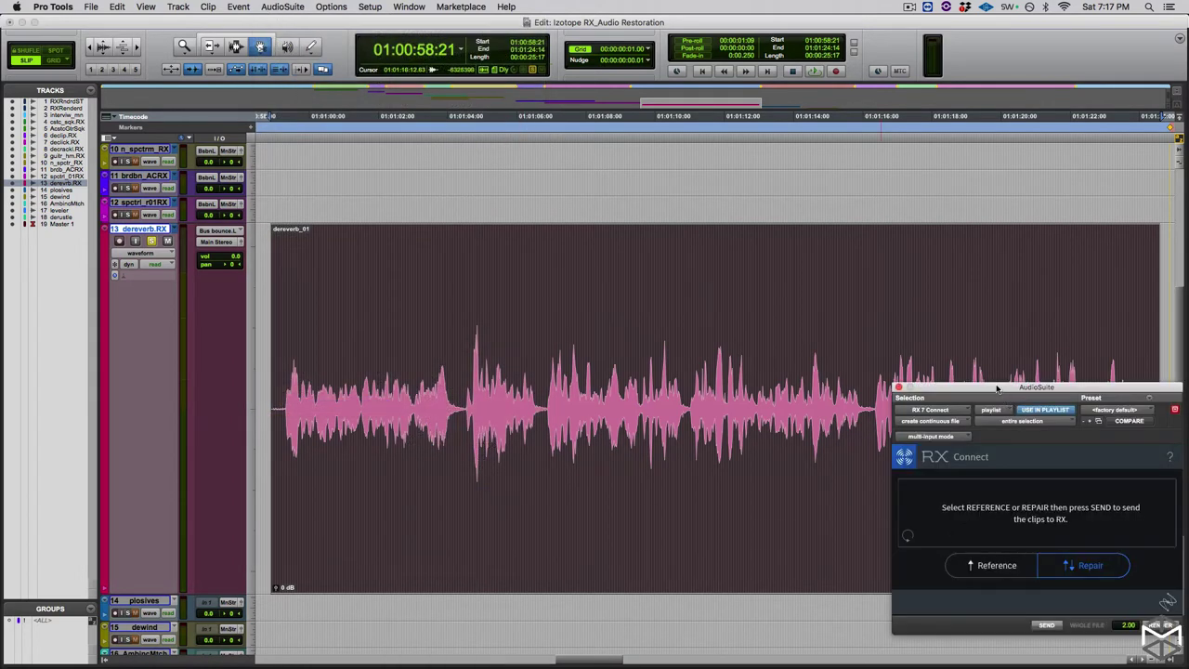
drag(998, 385, 609, 112)
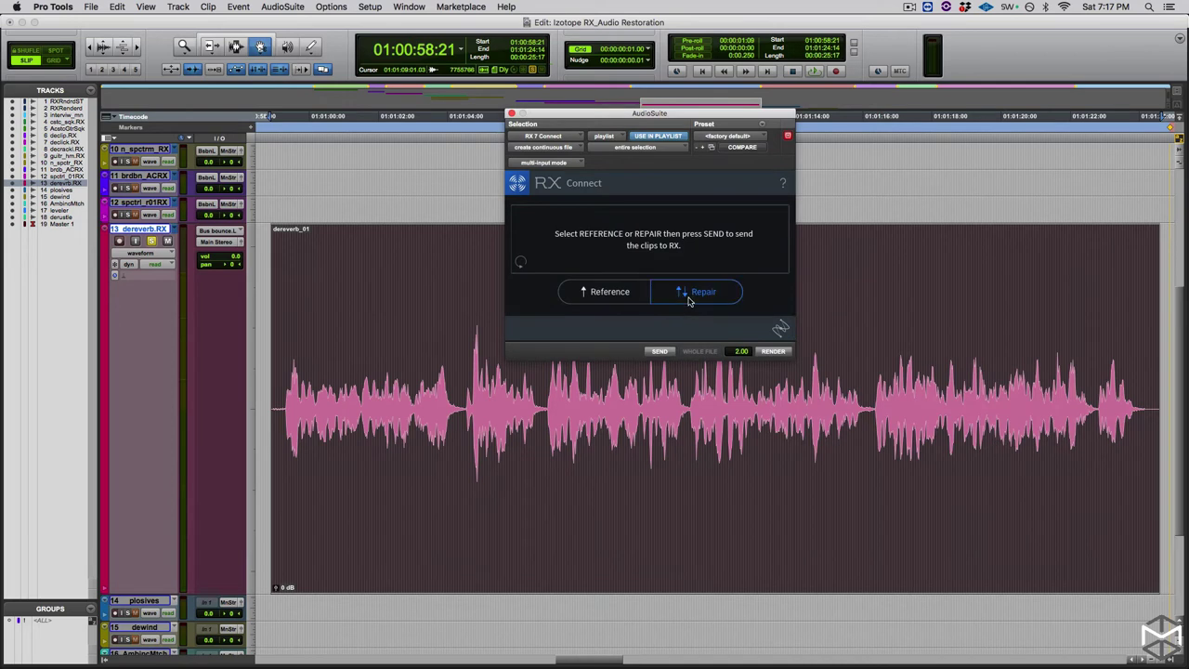
click(660, 351)
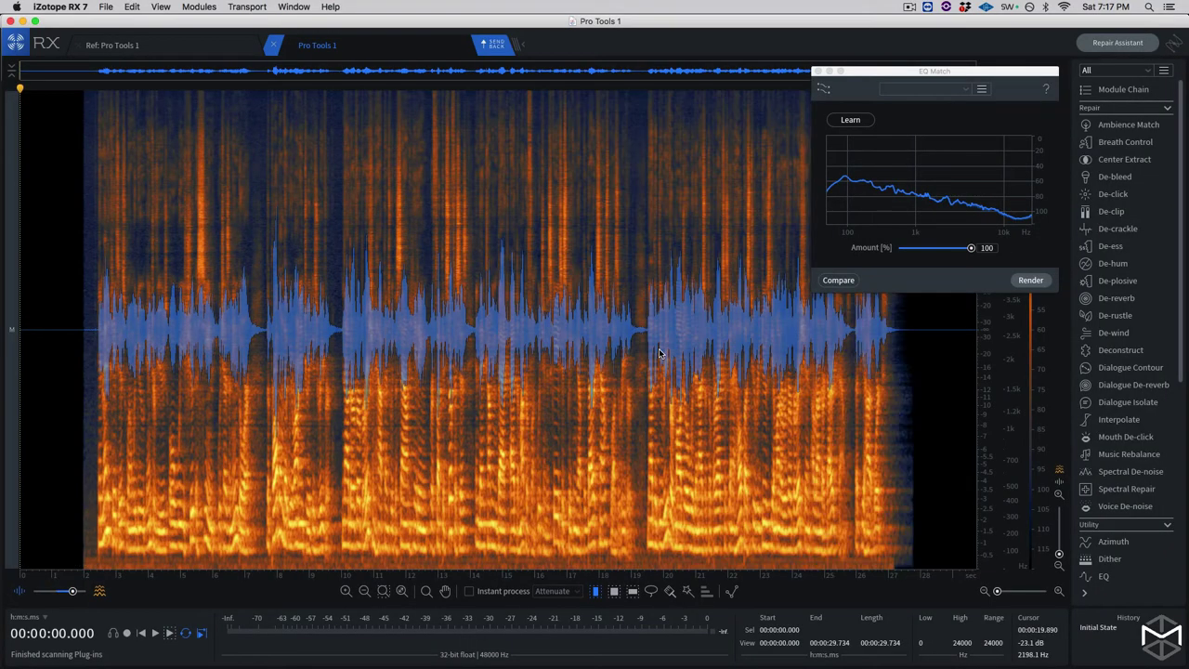
- Swap EQ Match for the De-reverb module and browse its presets without choosing one
click(817, 70)
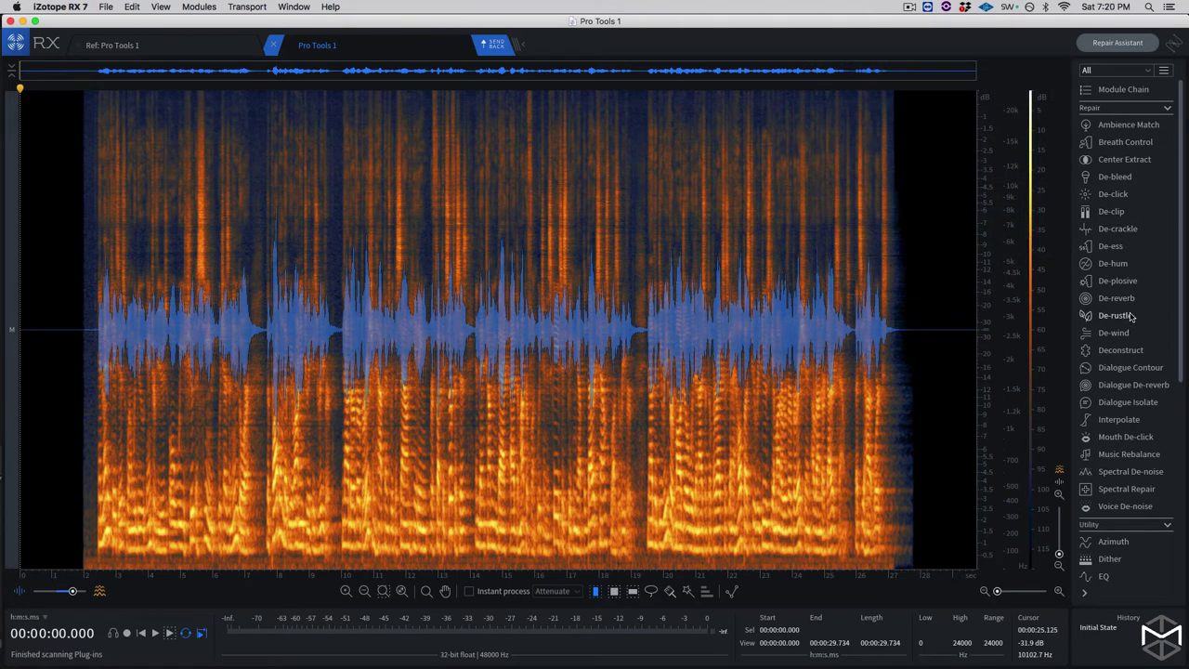
click(1115, 298)
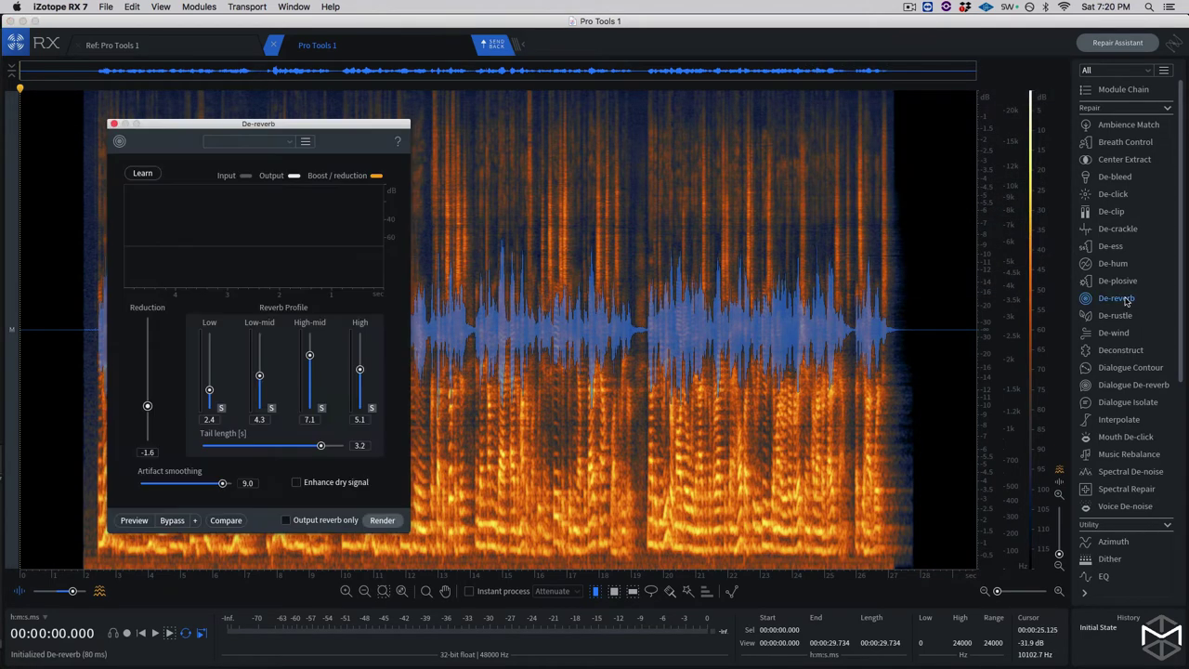
drag(312, 131, 812, 120)
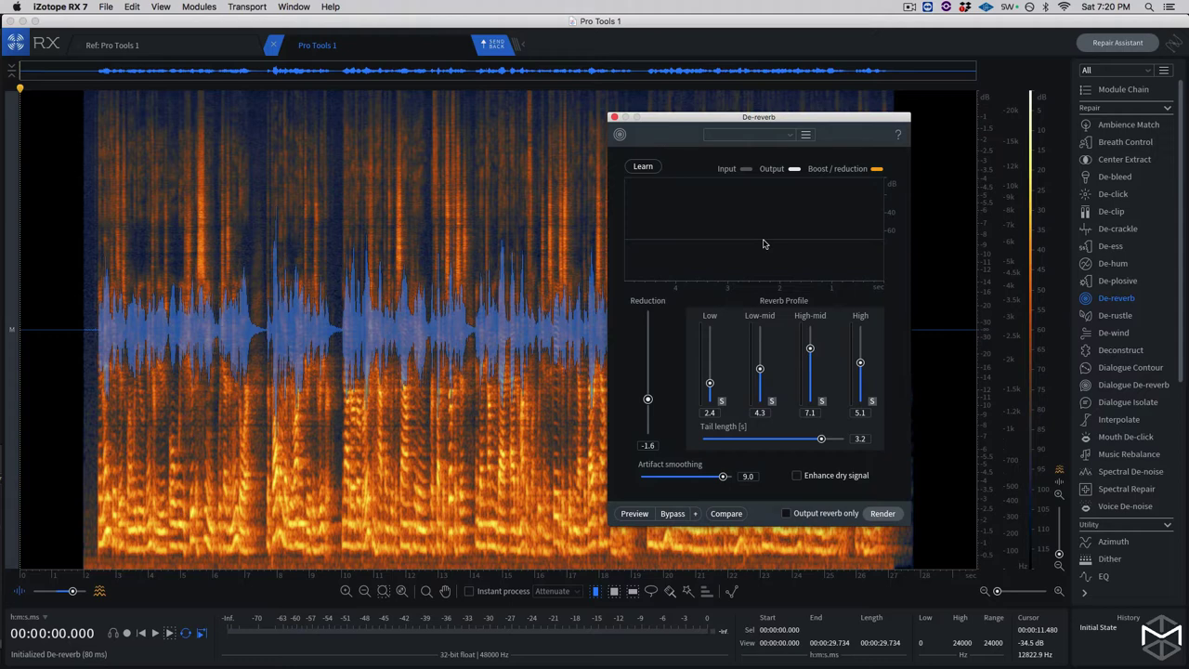
click(789, 140)
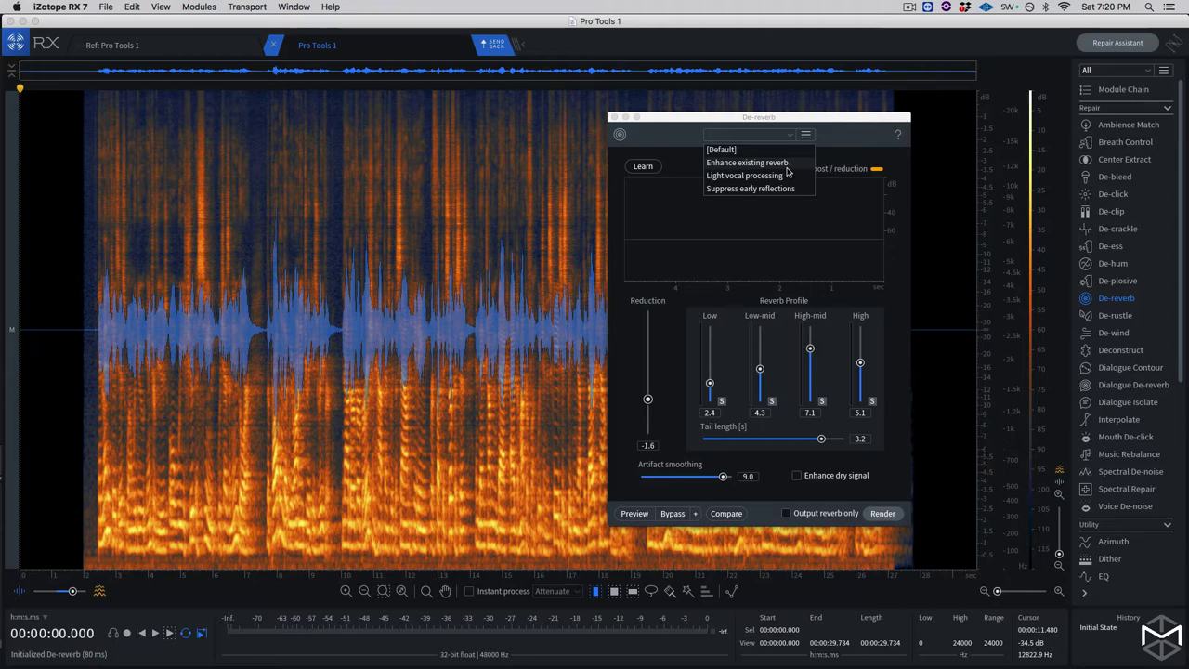
click(841, 137)
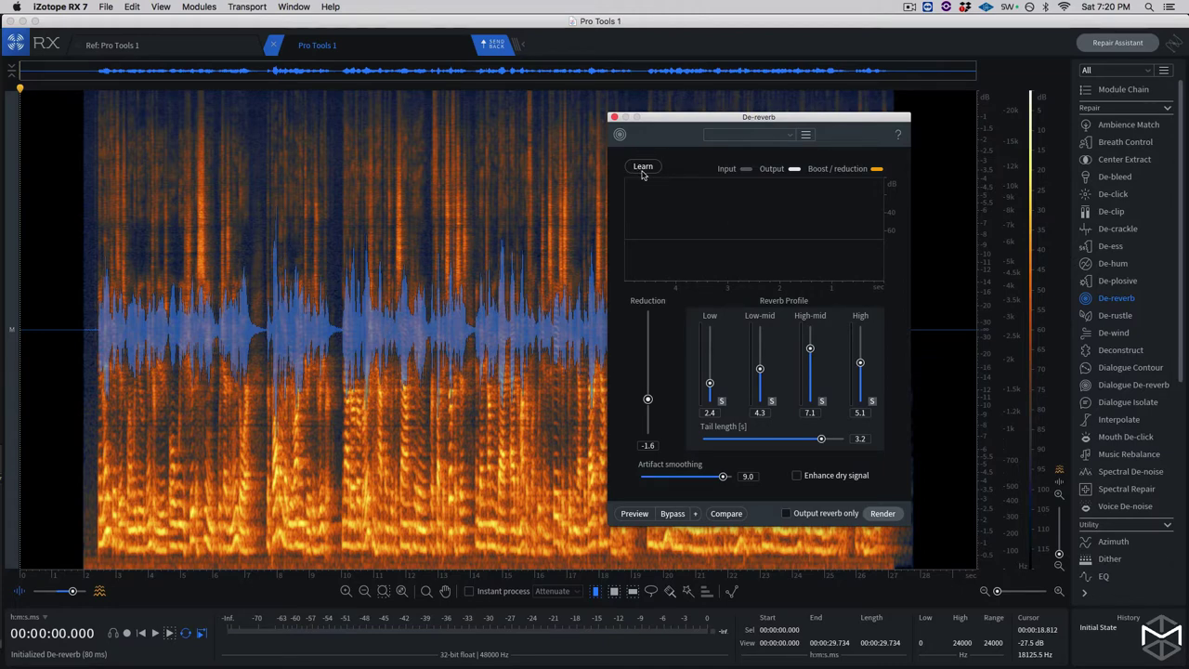
- Select the whole clip and let De-reverb learn its reverb profile, yielding a 1.2 s tail
click(142, 258)
key(super+a)
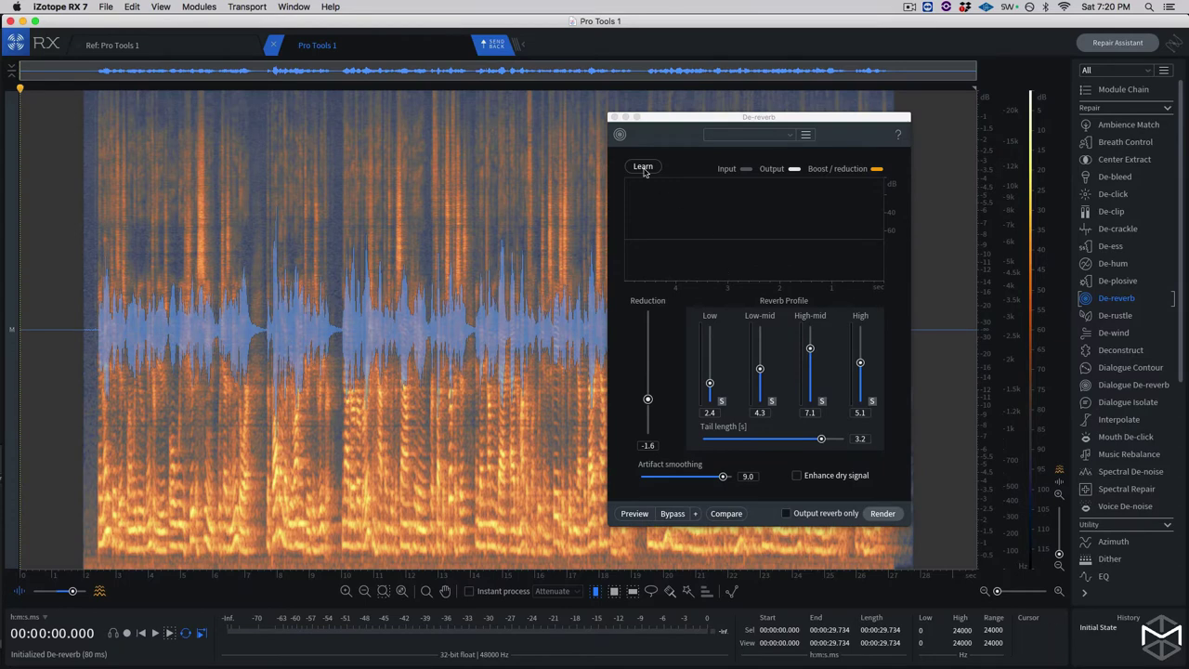
click(643, 167)
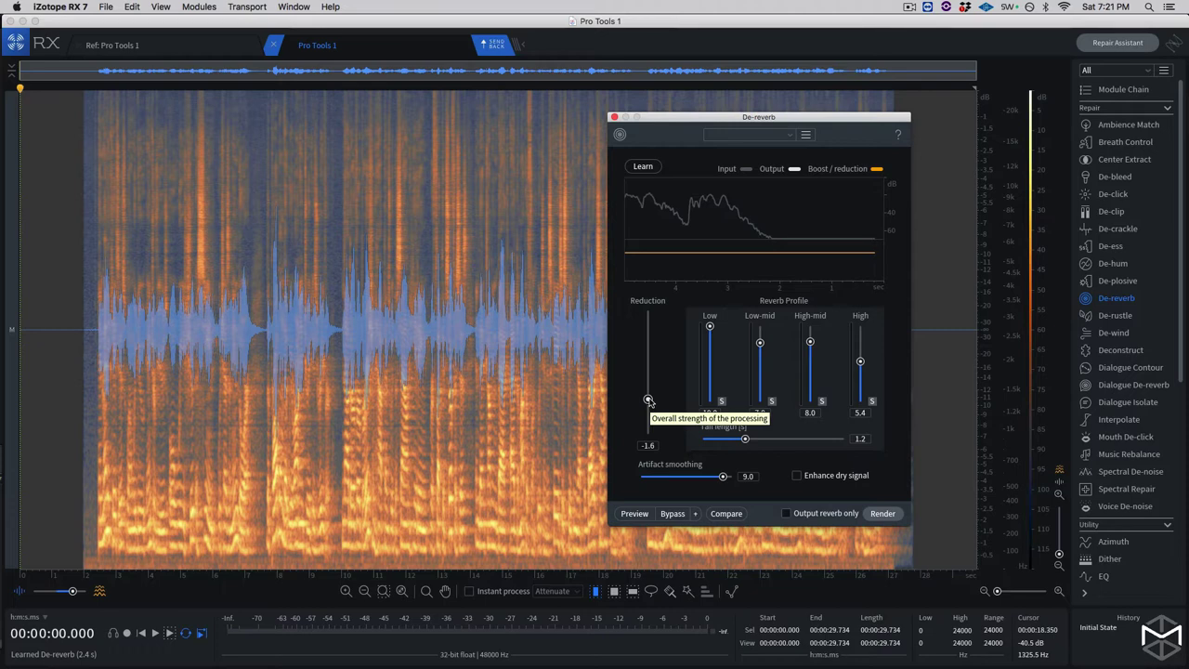
- Set De-reverb Reduction to 0.2, relearn the profile, and preview with Output reverb only enabled
drag(648, 400, 649, 353)
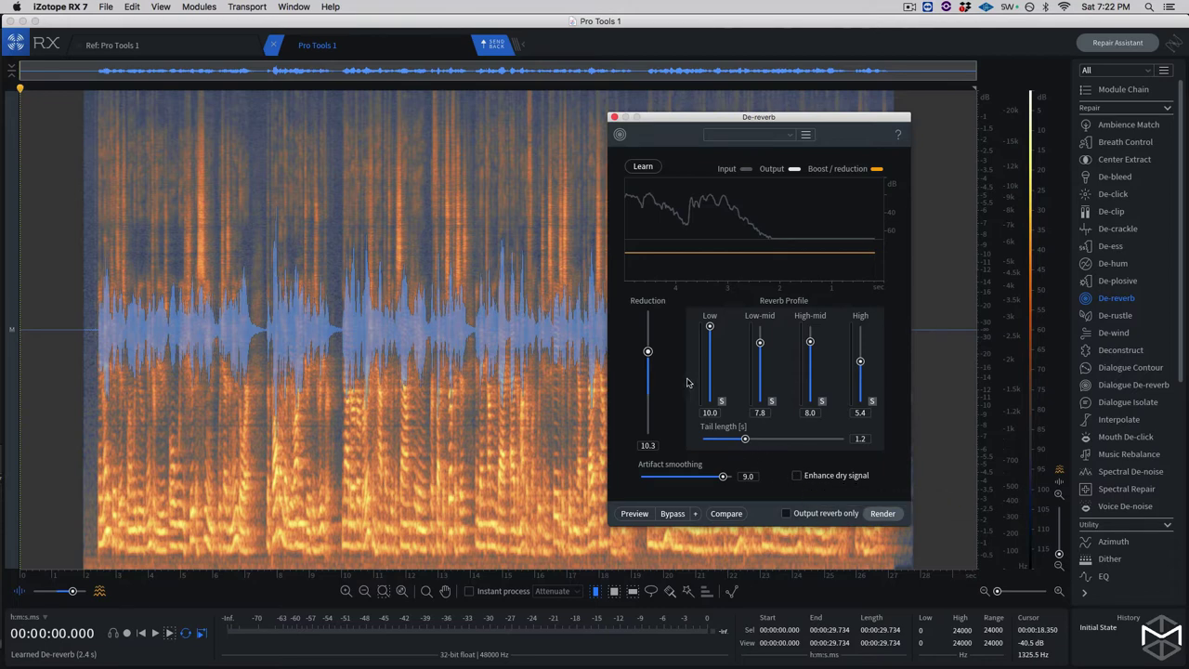
drag(647, 352, 648, 394)
click(643, 167)
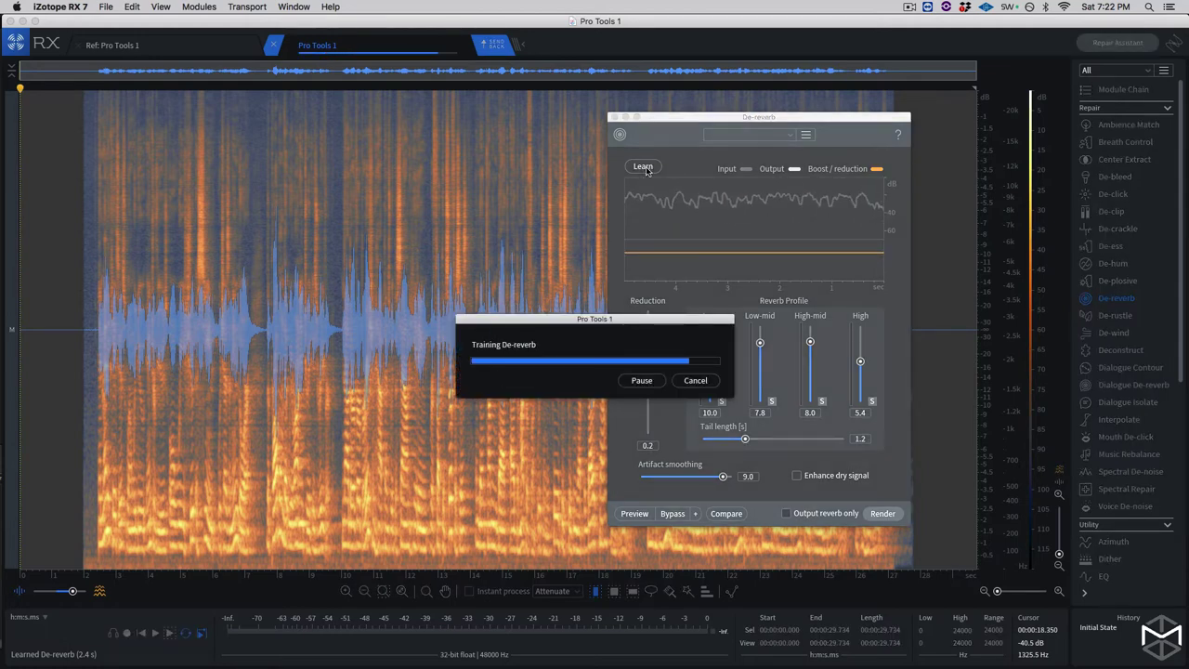
click(786, 514)
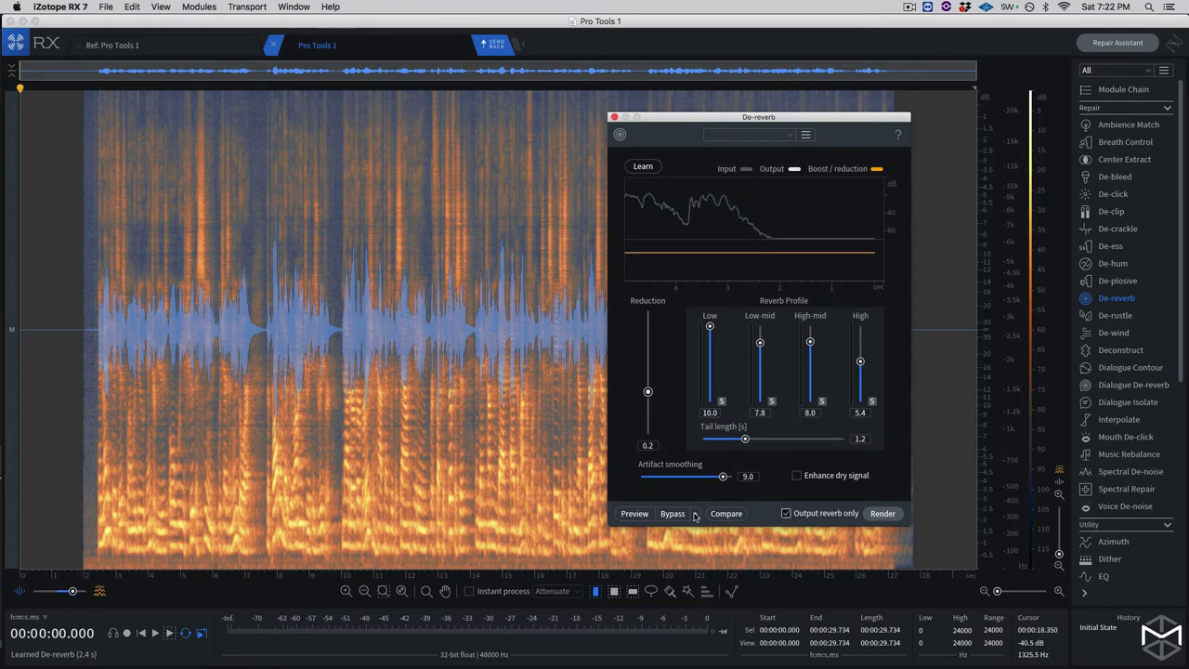
click(634, 514)
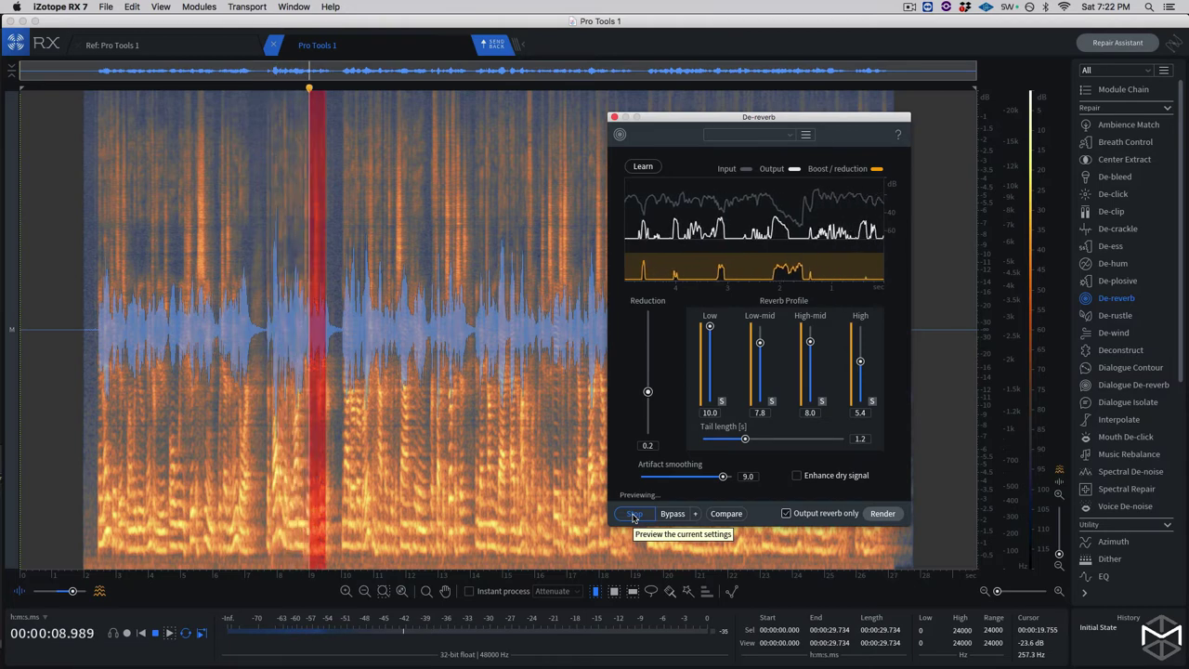
- Audition De-reverb while raising Reduction to 17.4, then stop and pull the reduction back down
click(634, 514)
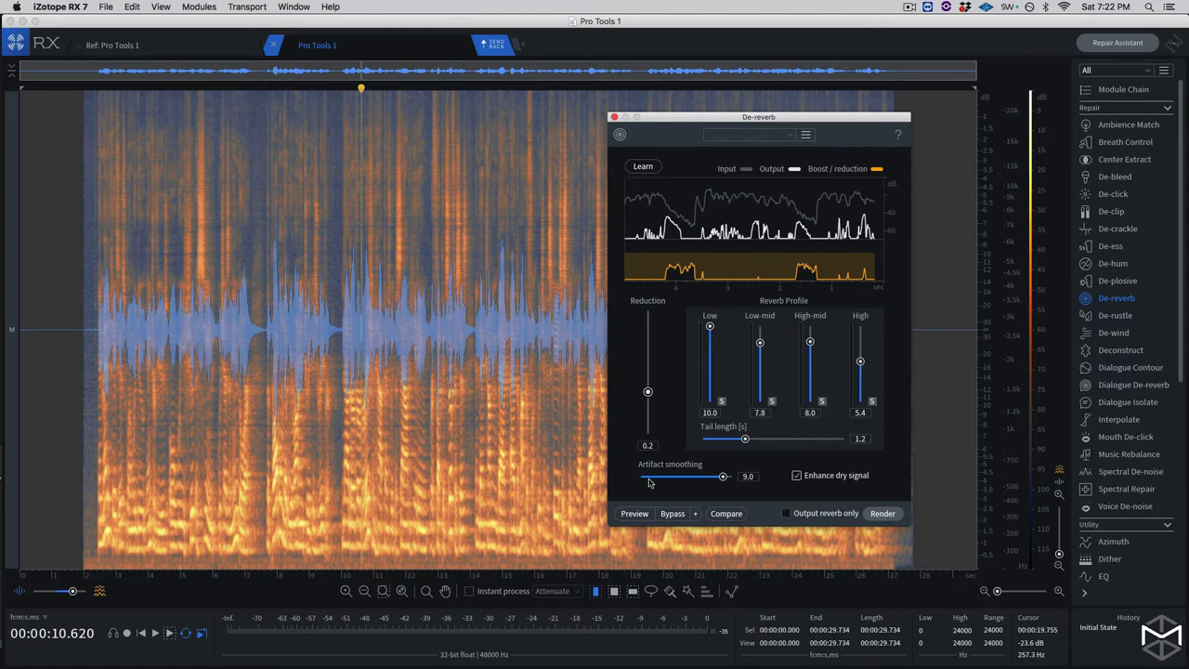
click(637, 517)
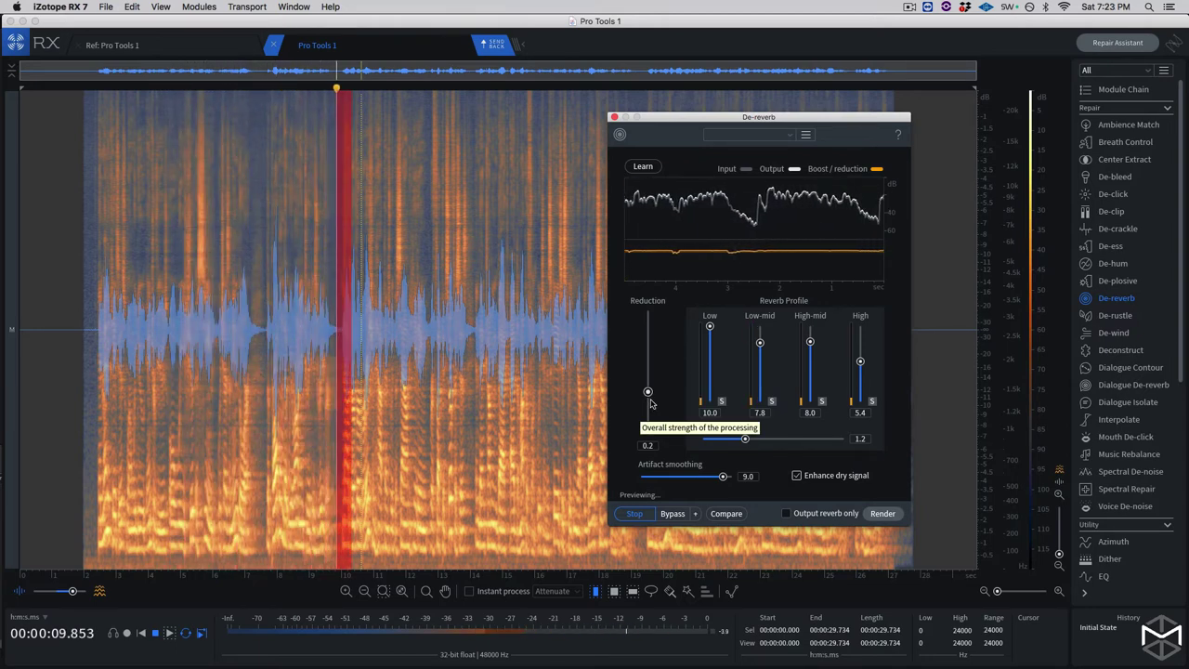
key(space)
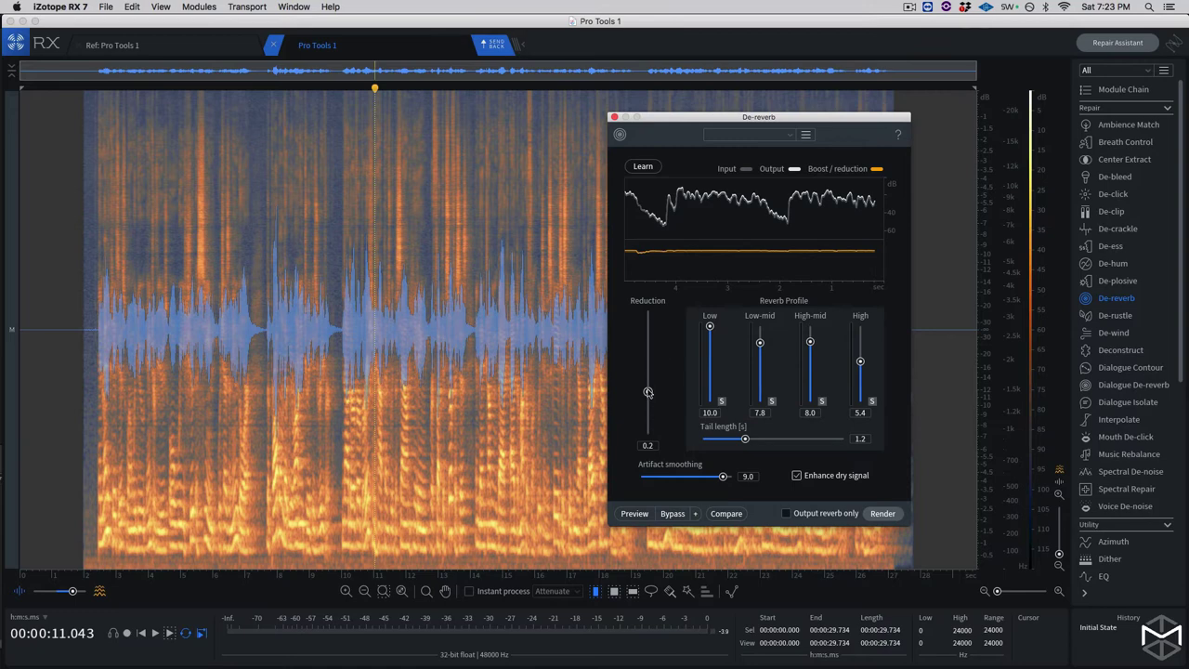
click(635, 514)
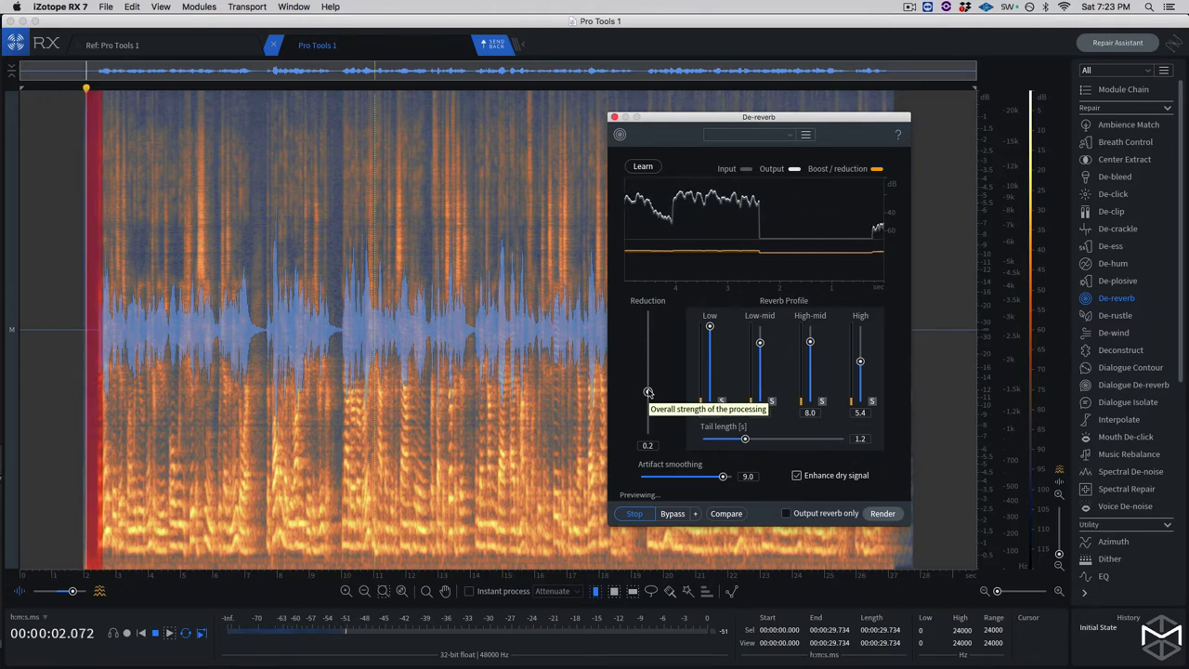
drag(648, 391, 648, 322)
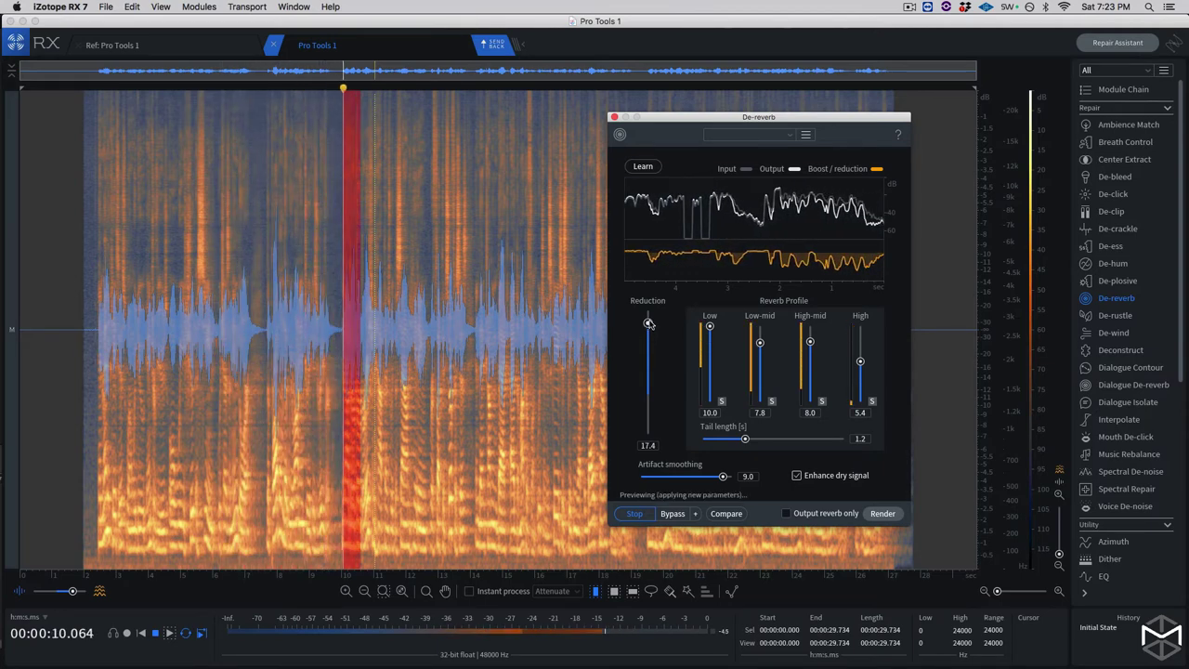
click(634, 514)
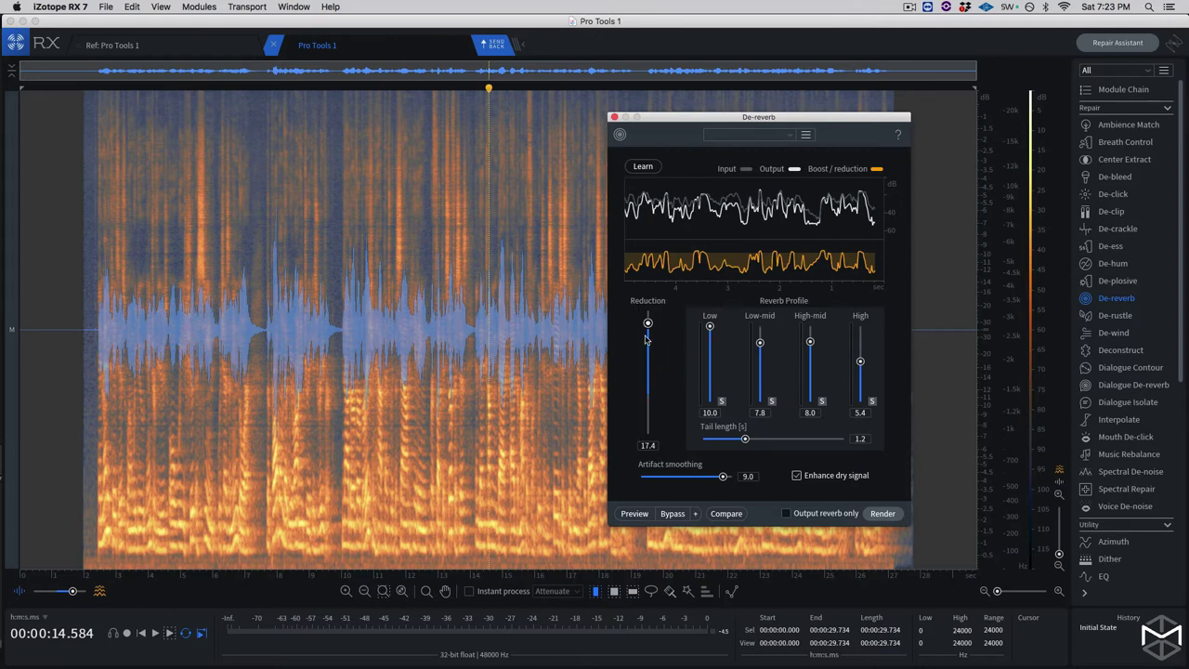
drag(647, 324, 647, 380)
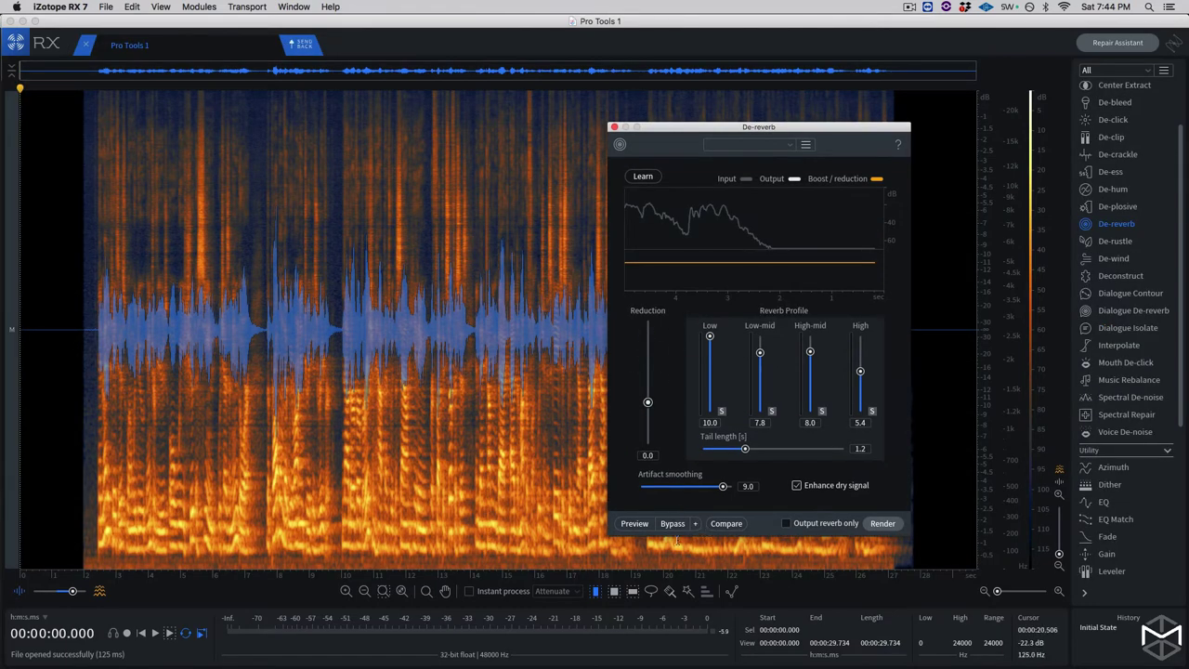
- Set De-reverb Reduction to 2.4 and open Compare Settings with Original audio and Settings 1
click(604, 452)
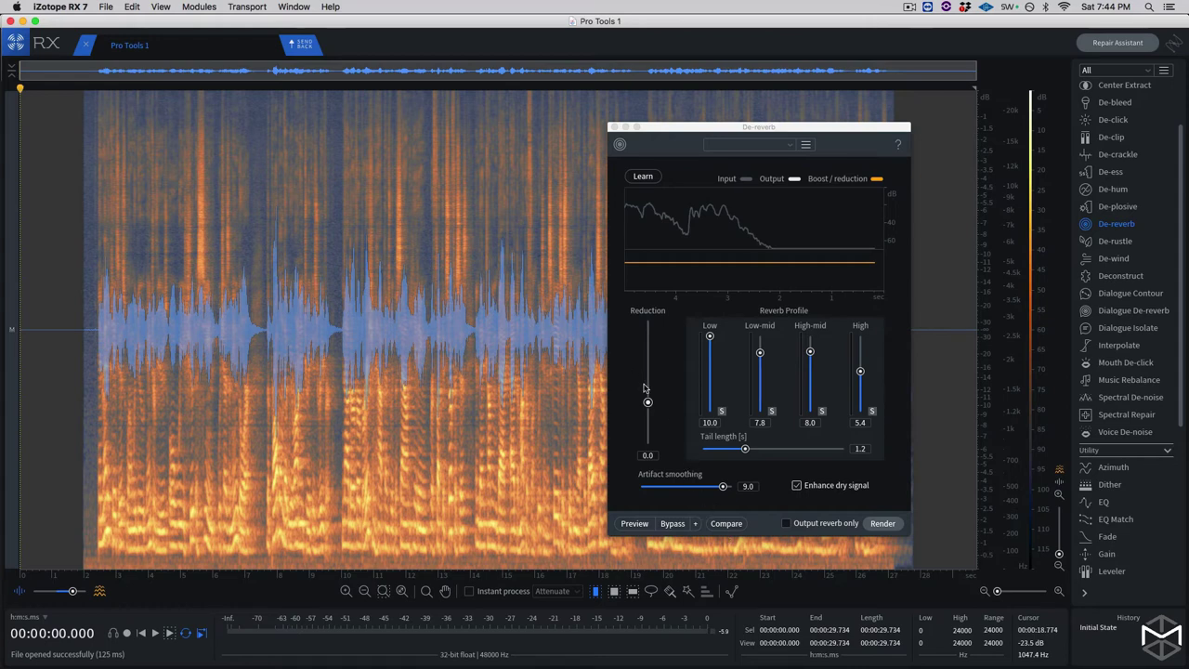
drag(648, 402, 647, 392)
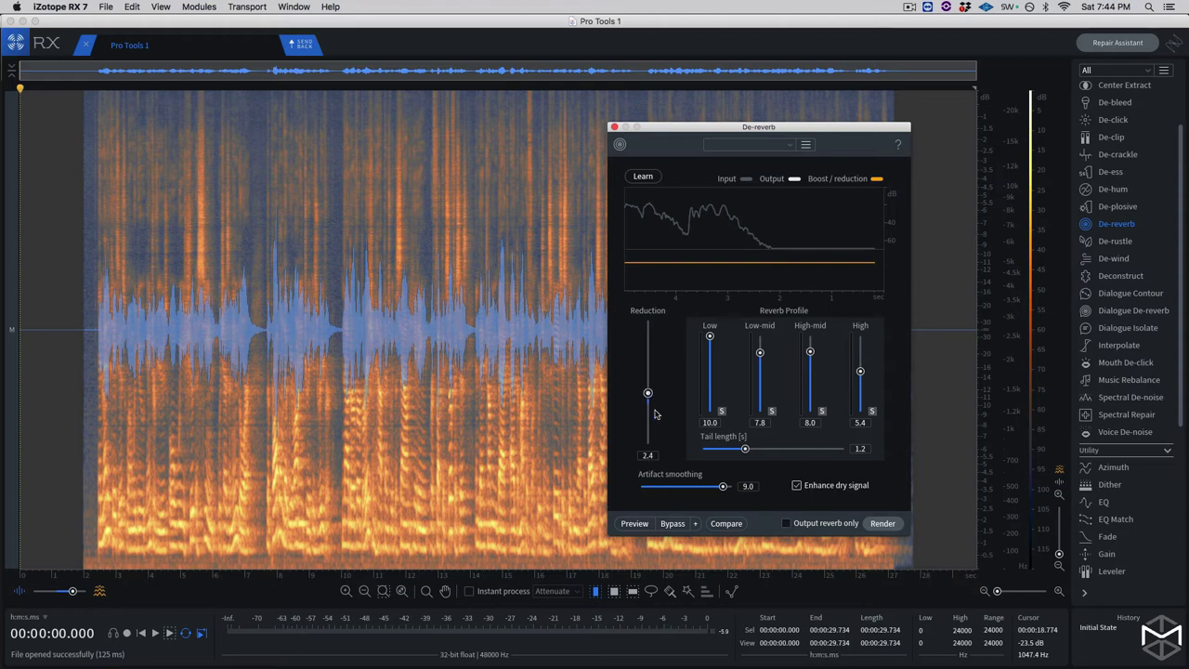
click(726, 524)
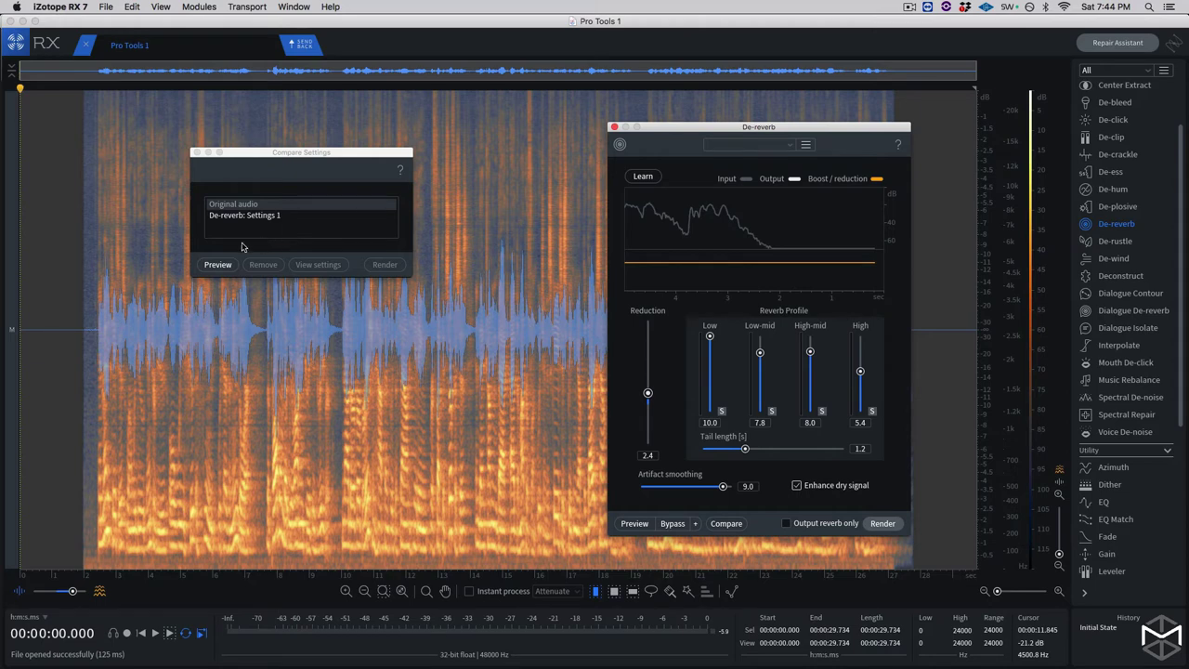
- Preview De-reverb: Settings 1 in the Compare Settings window
click(220, 217)
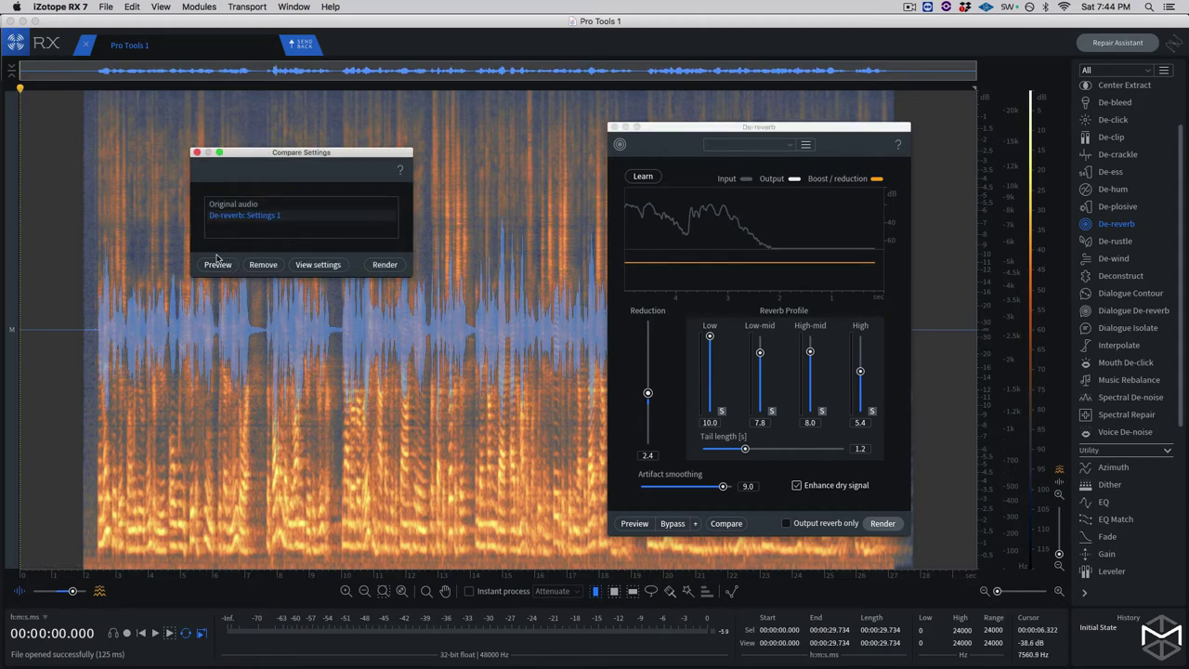
click(218, 264)
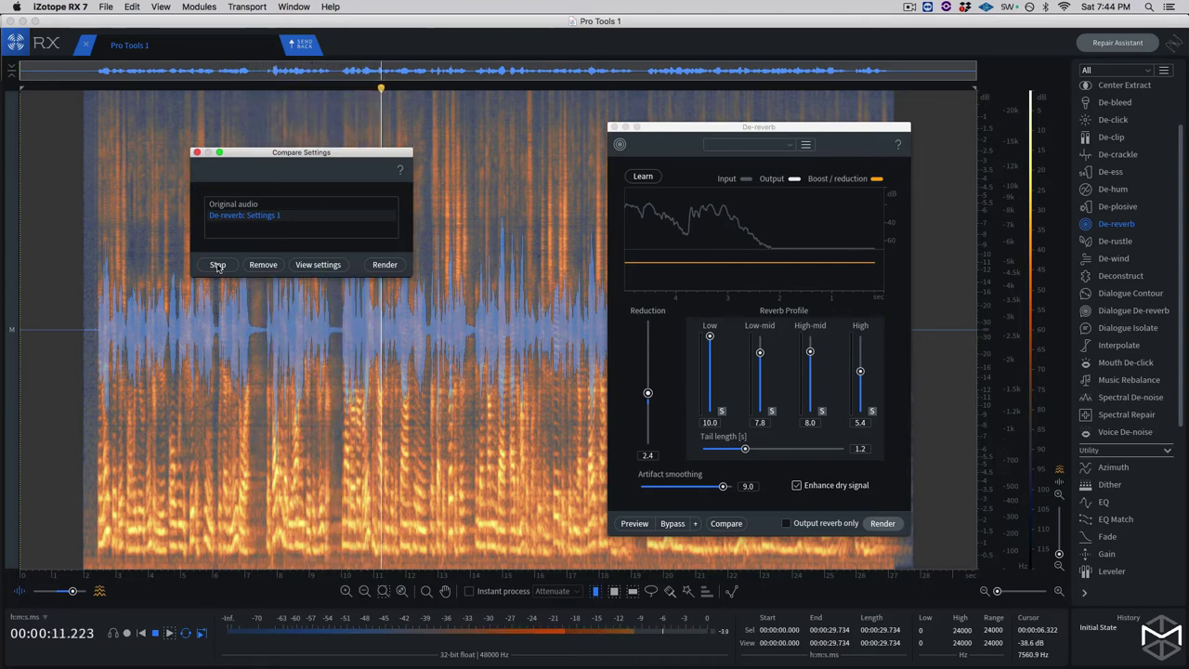
click(217, 266)
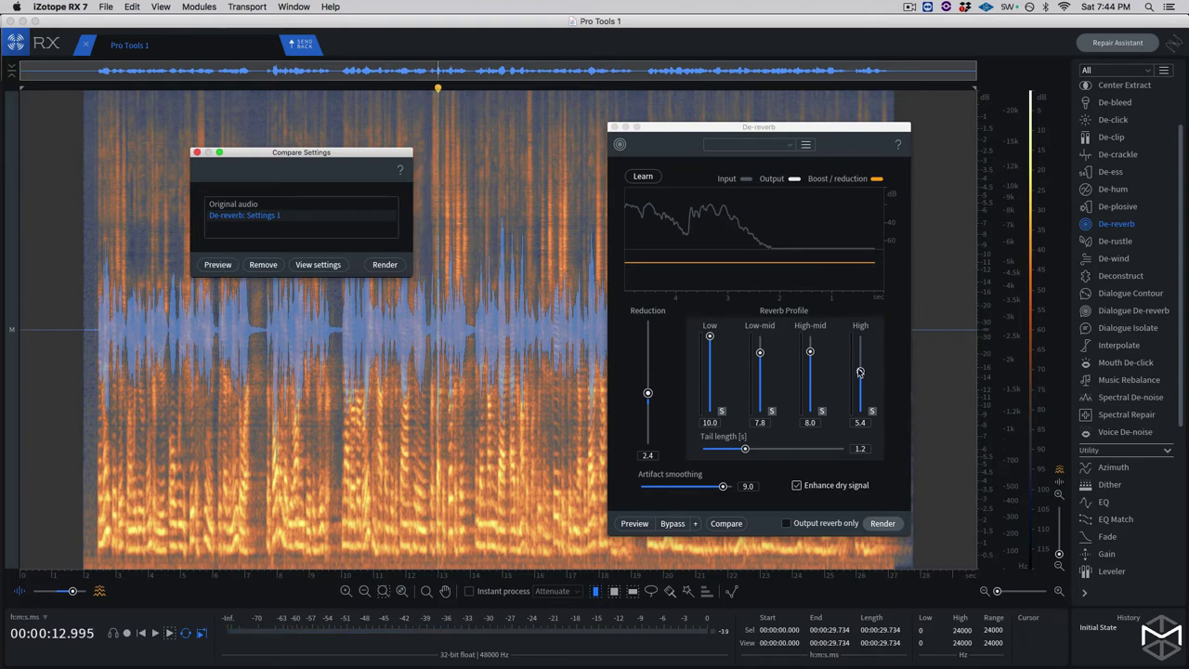
- Raise High to 7.2 and Reduction to 4.1, storing them as De-reverb: Settings 2
drag(859, 372, 859, 370)
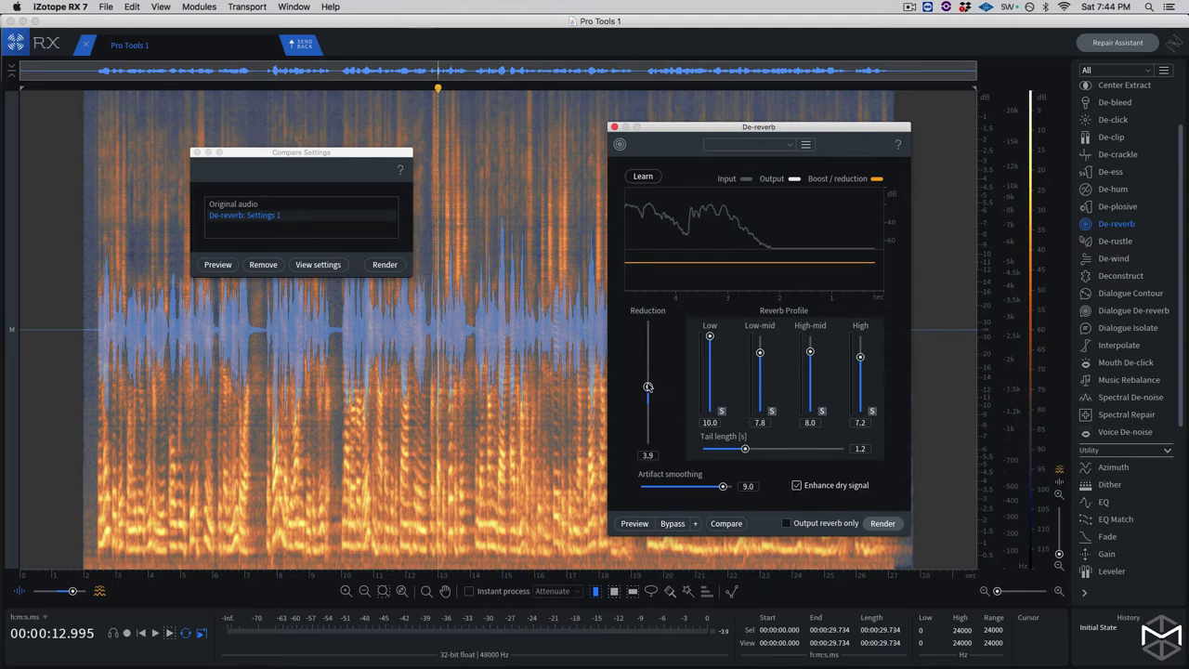
drag(647, 386, 648, 385)
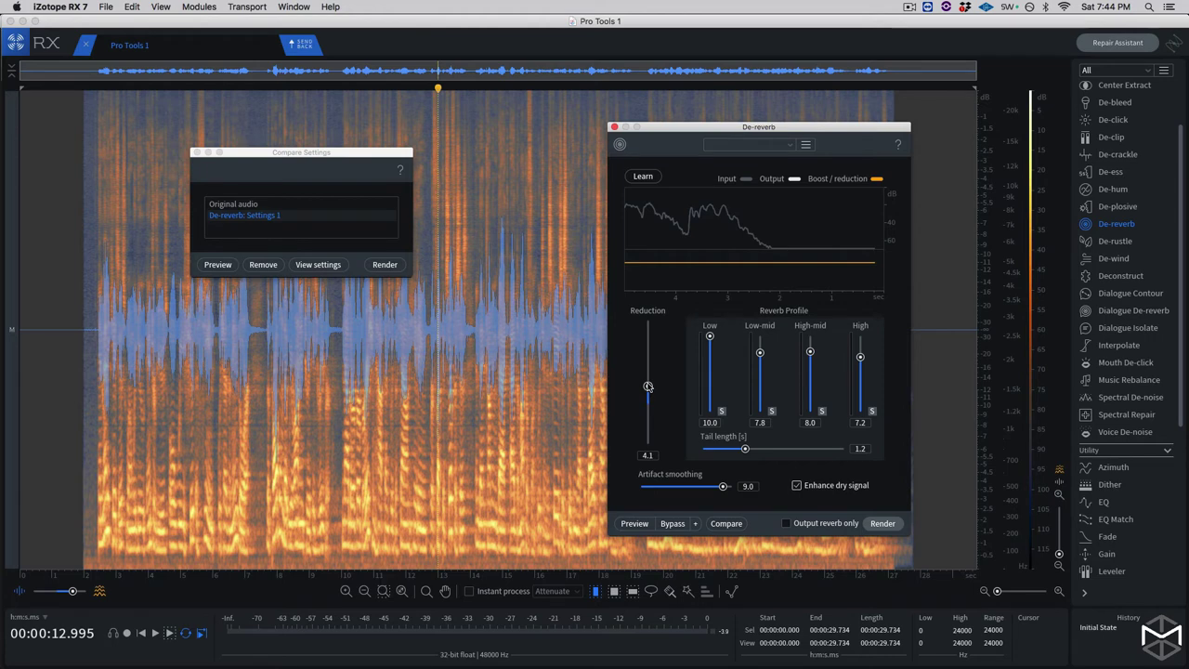
click(727, 523)
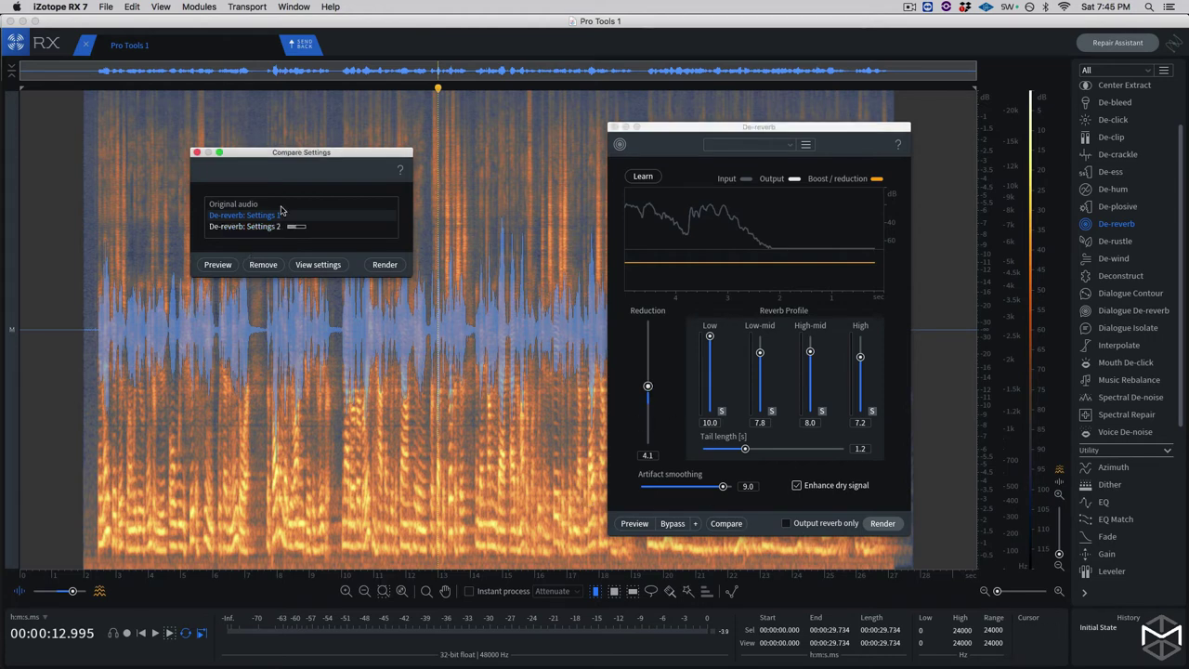
drag(275, 156, 323, 167)
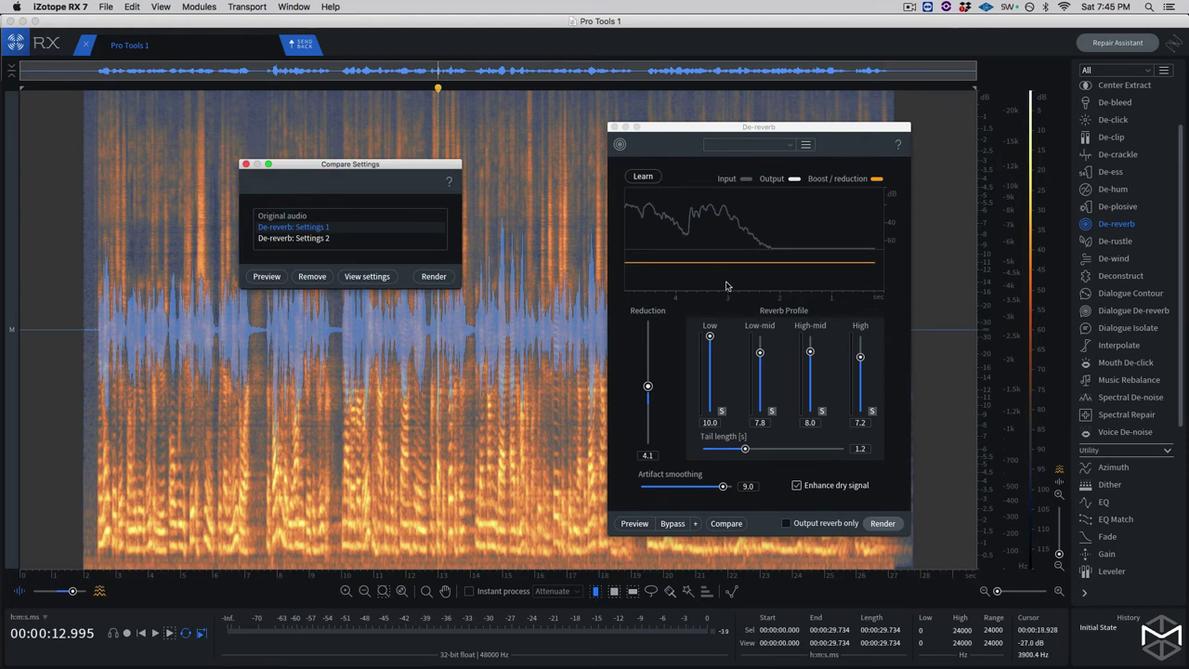
- A/B De-reverb: Settings 2 against the Original audio
click(311, 240)
click(266, 277)
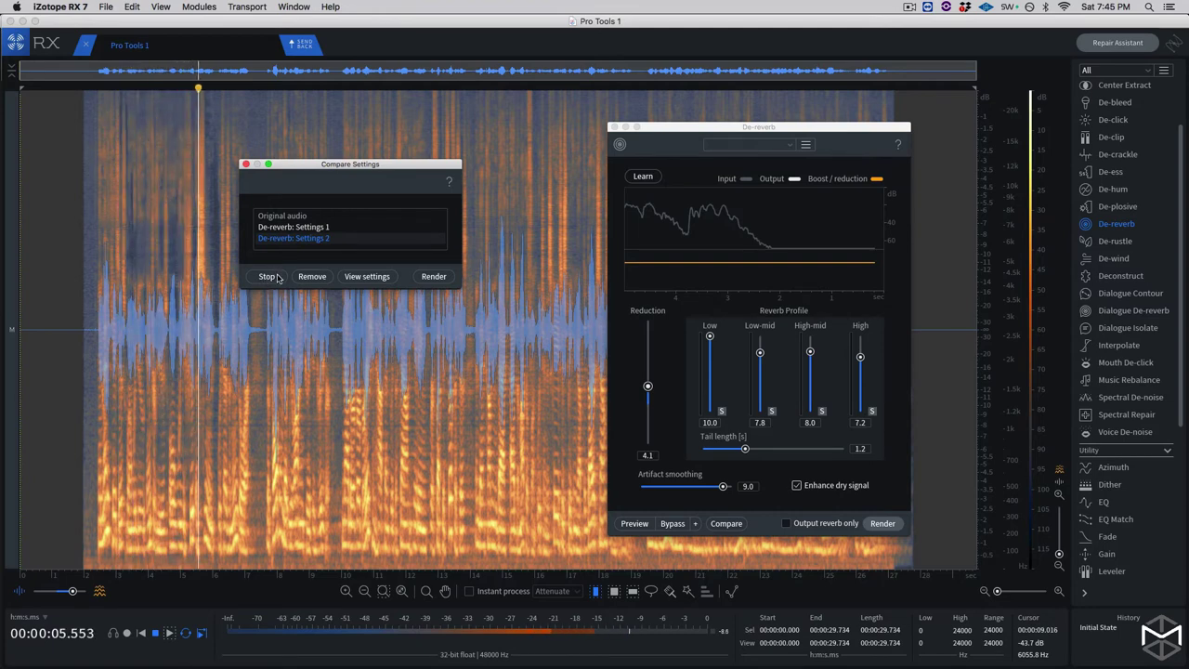
click(279, 276)
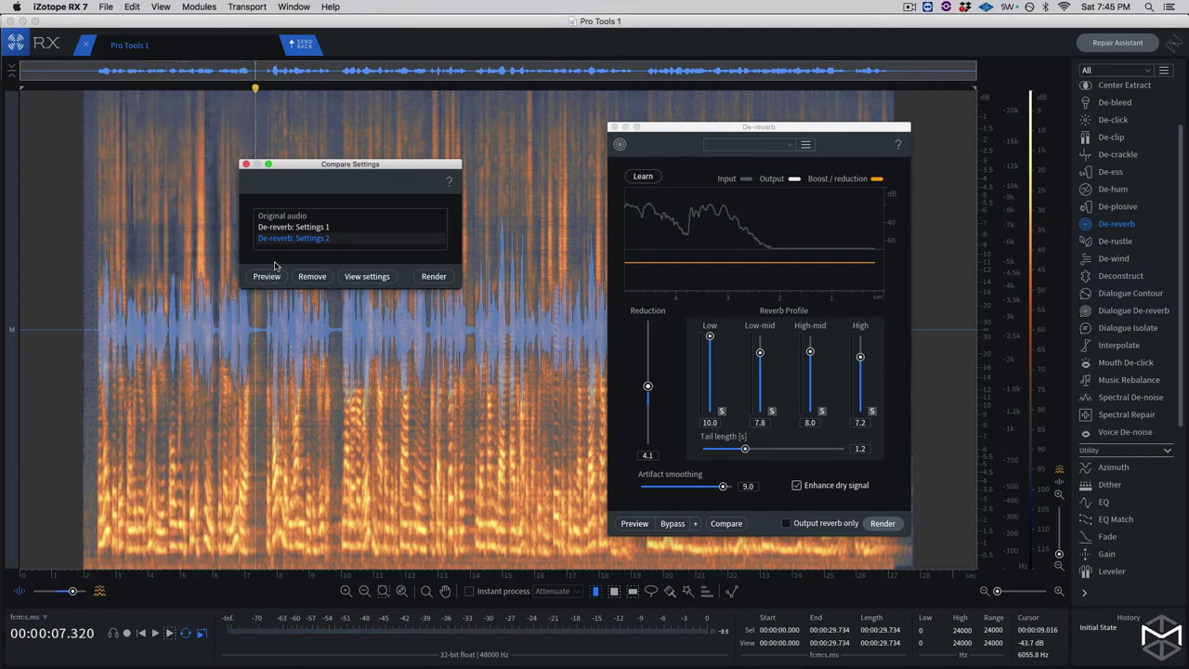
click(289, 216)
click(267, 277)
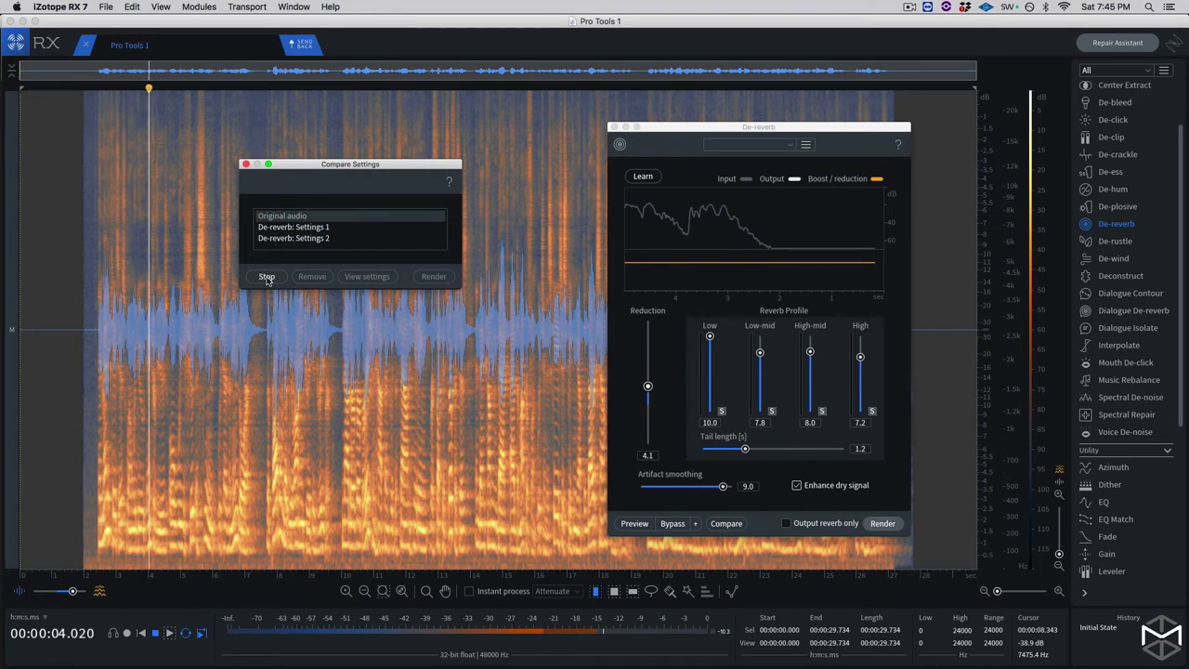
click(266, 277)
click(273, 240)
click(266, 277)
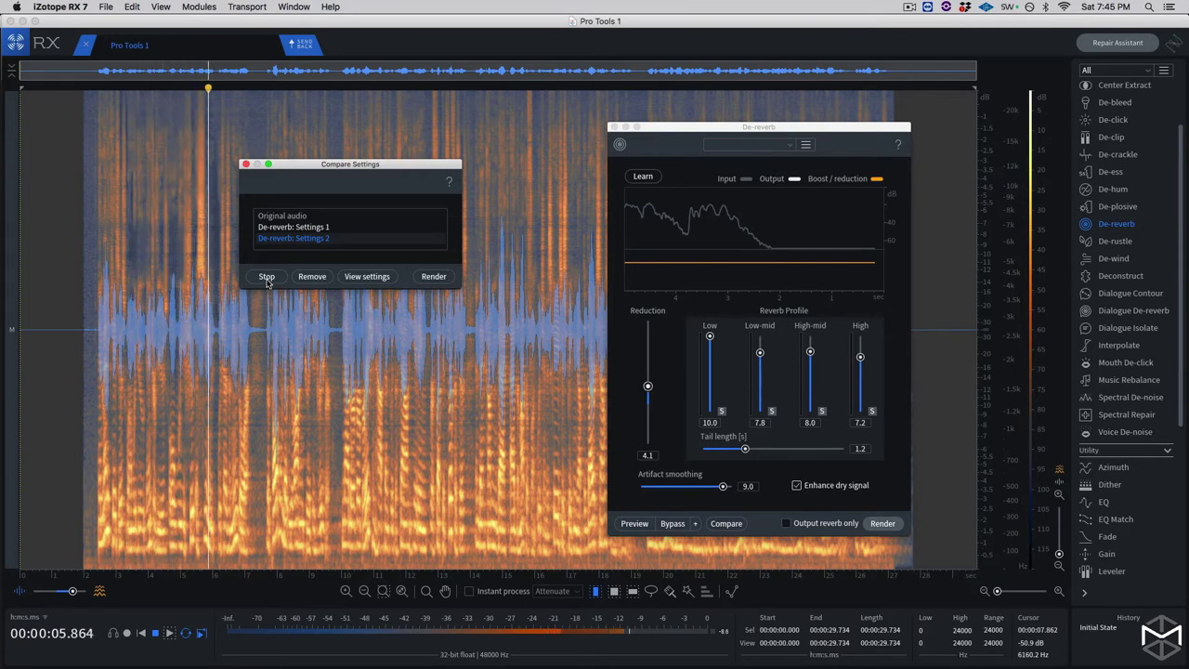
click(267, 277)
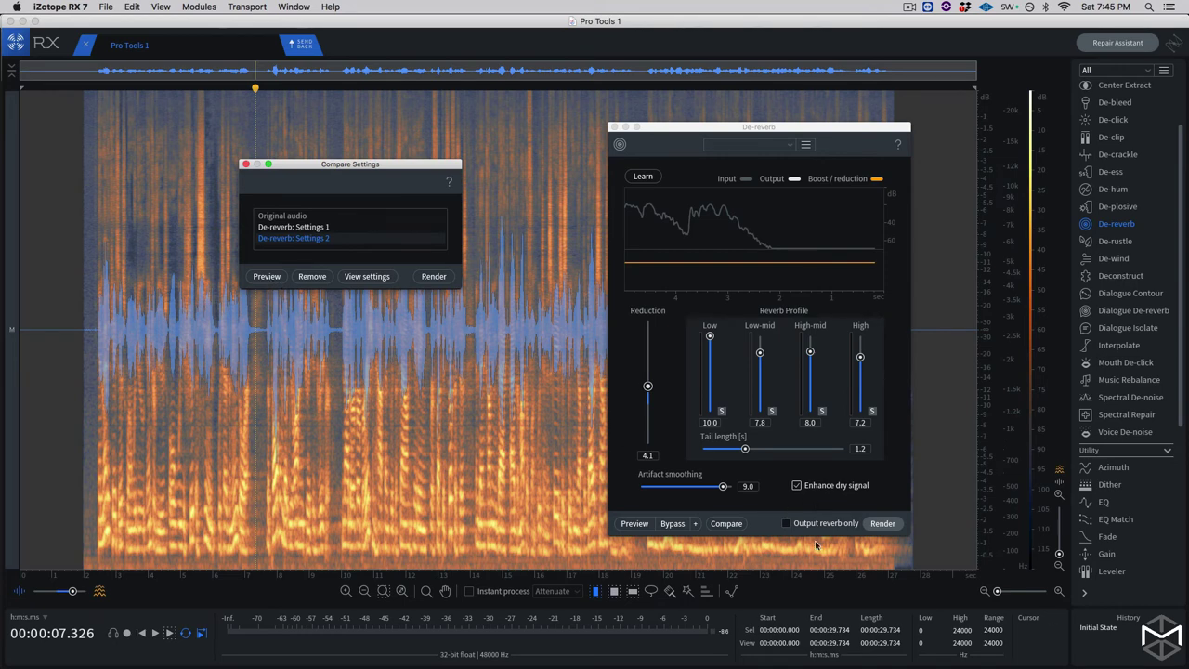
- Render De-reverb, then set Dialogue De-reverb's Light Reverb Attenuation preset to -20 dB and compare
click(890, 525)
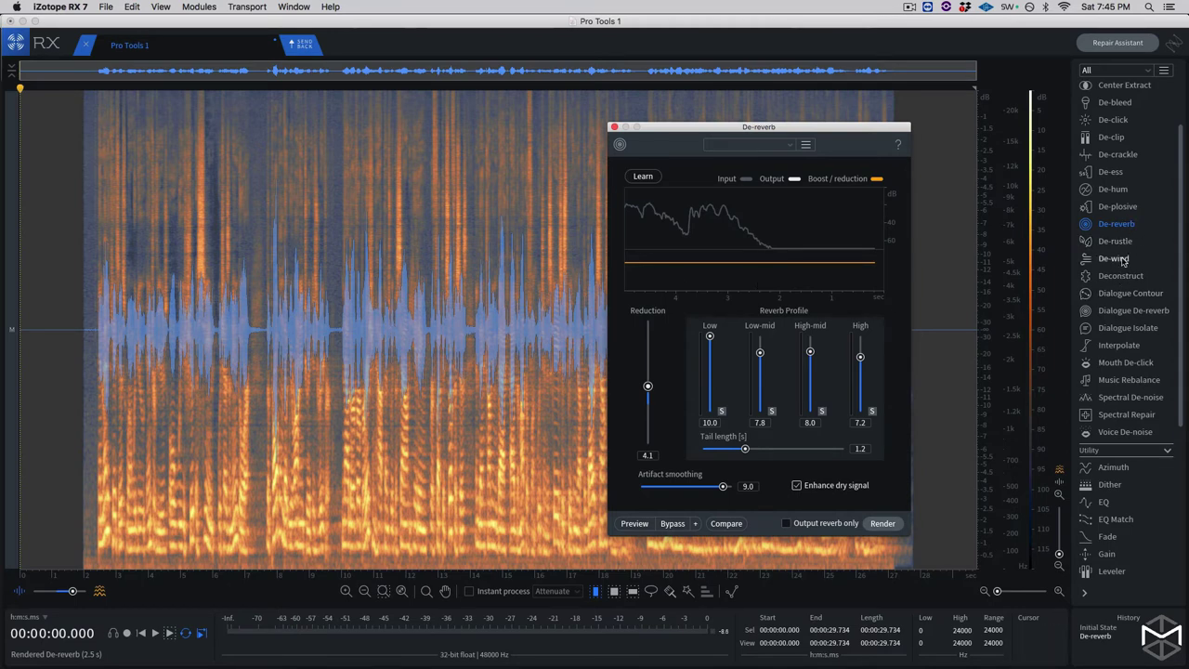
click(1146, 313)
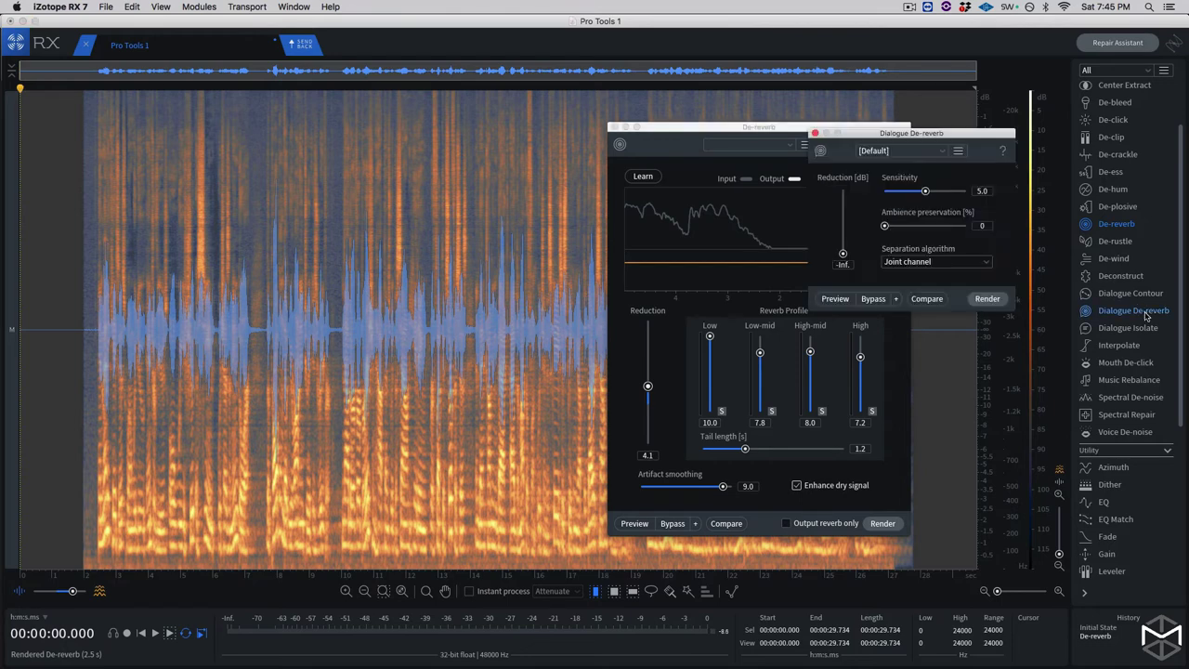
click(918, 155)
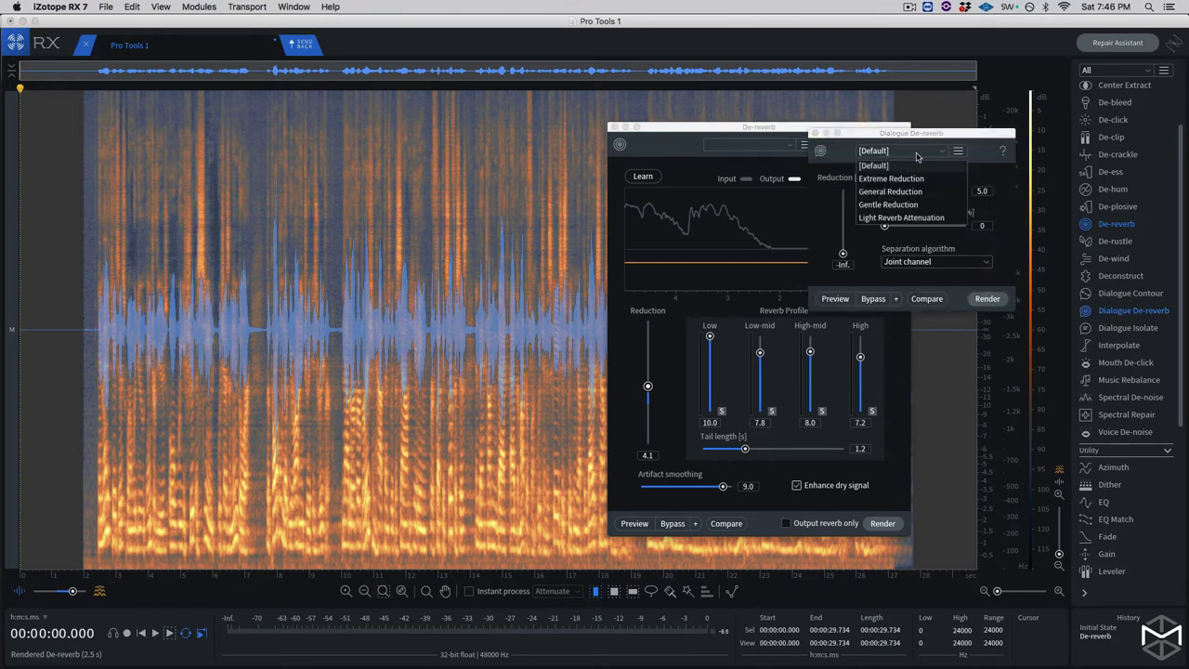
click(933, 217)
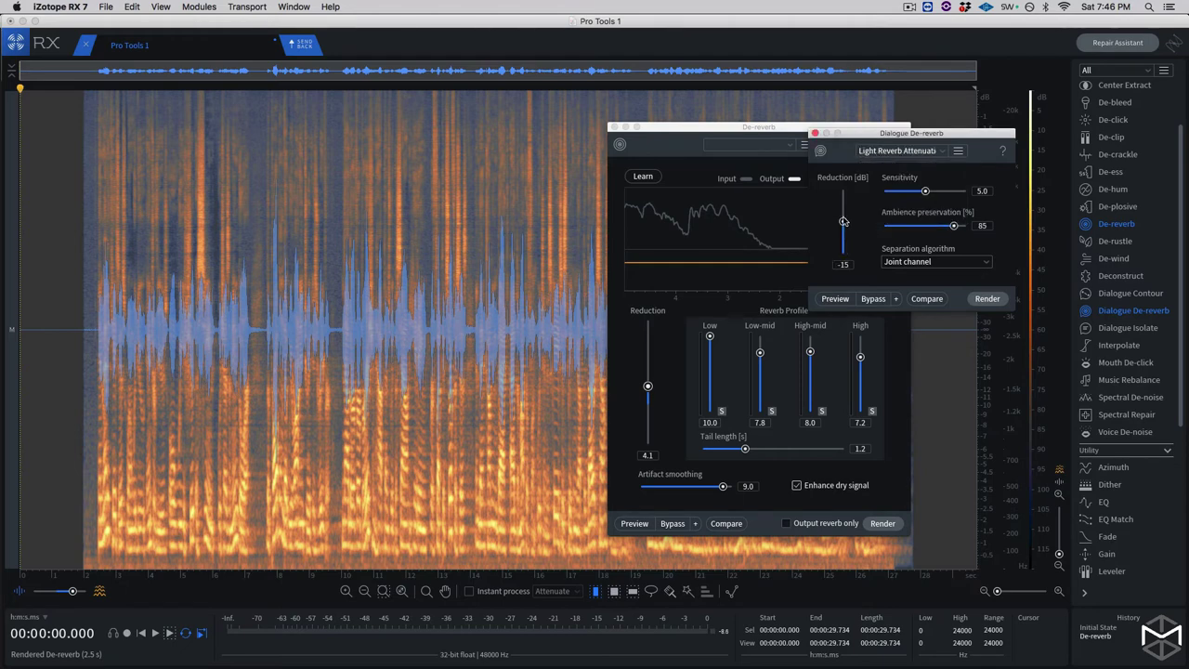
drag(844, 222, 843, 229)
click(927, 299)
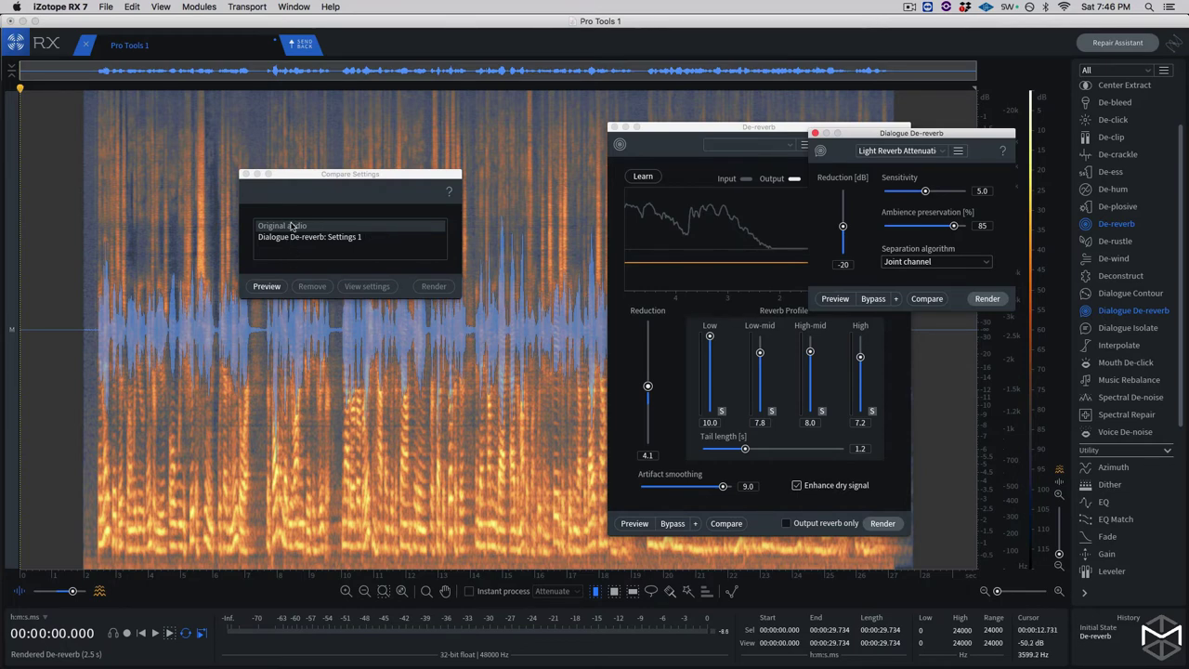
- Preview the Original audio and Dialogue De-reverb: Settings 1 for comparison
click(273, 231)
click(267, 287)
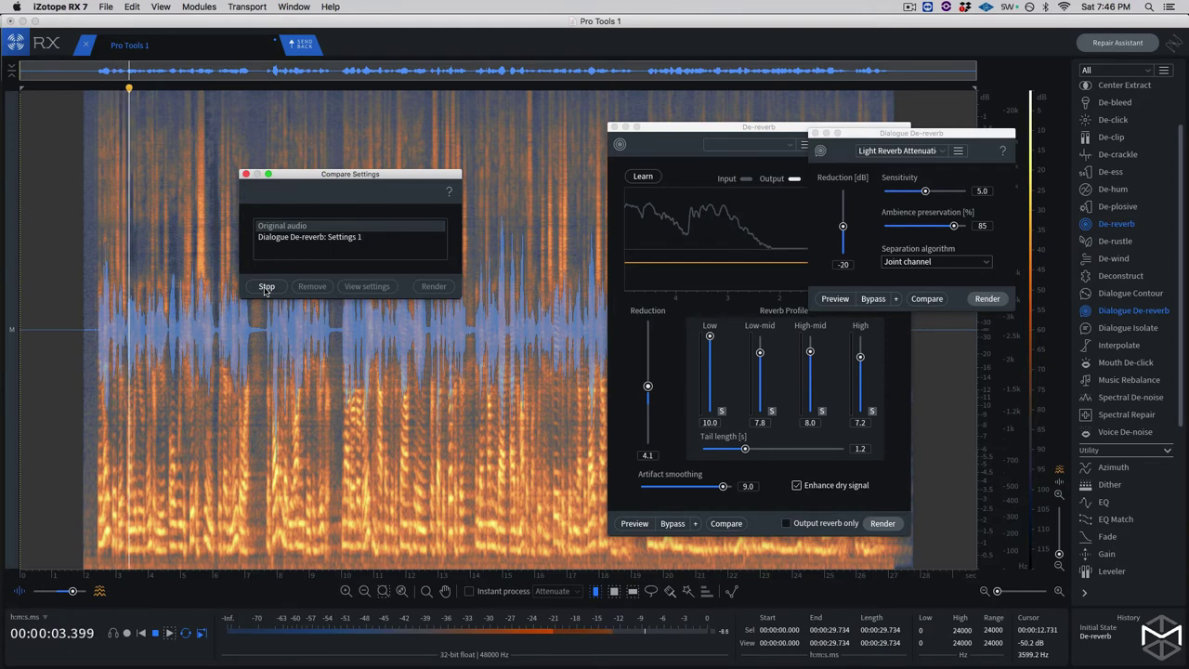
click(267, 287)
click(281, 239)
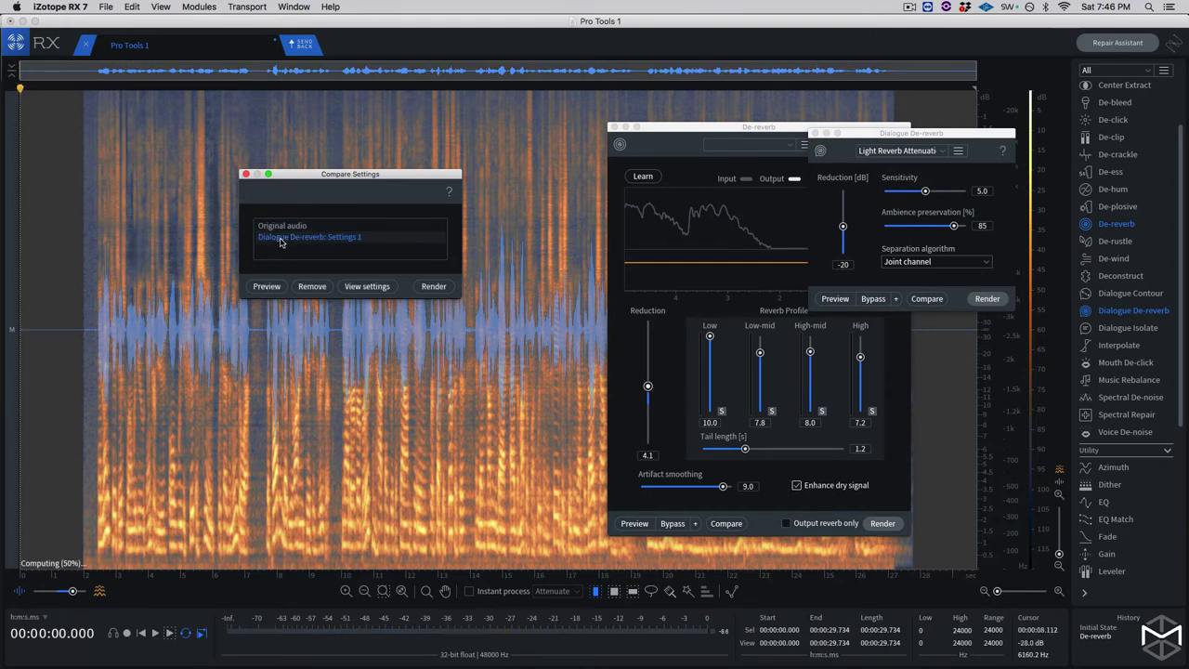
click(266, 287)
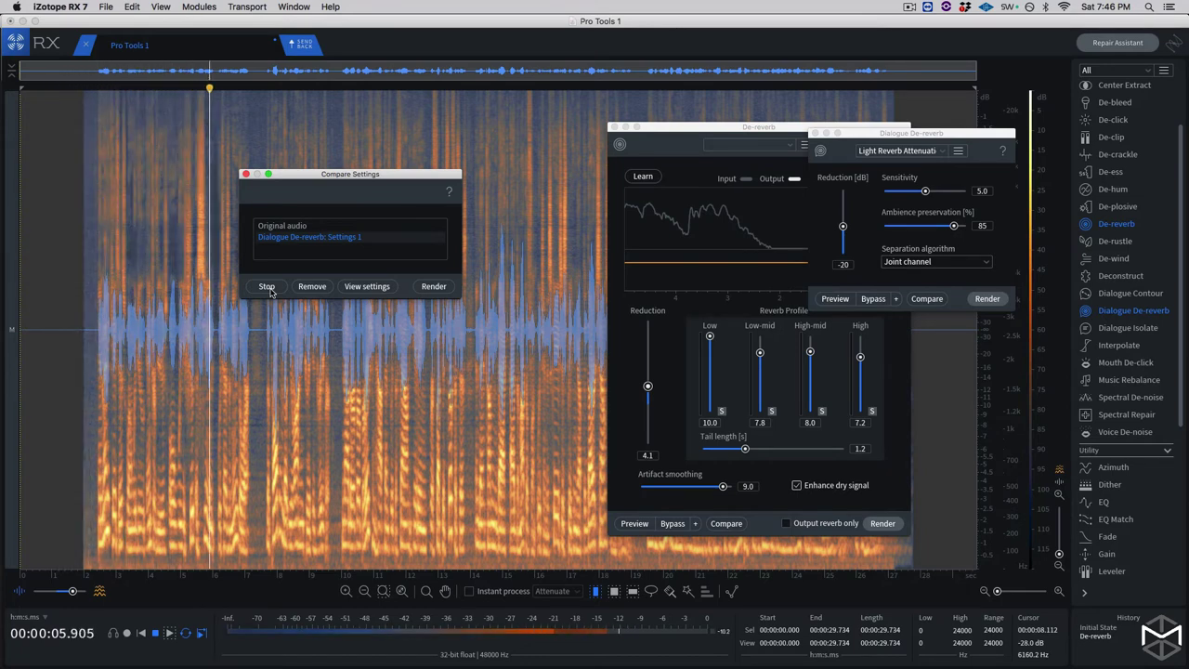
click(268, 289)
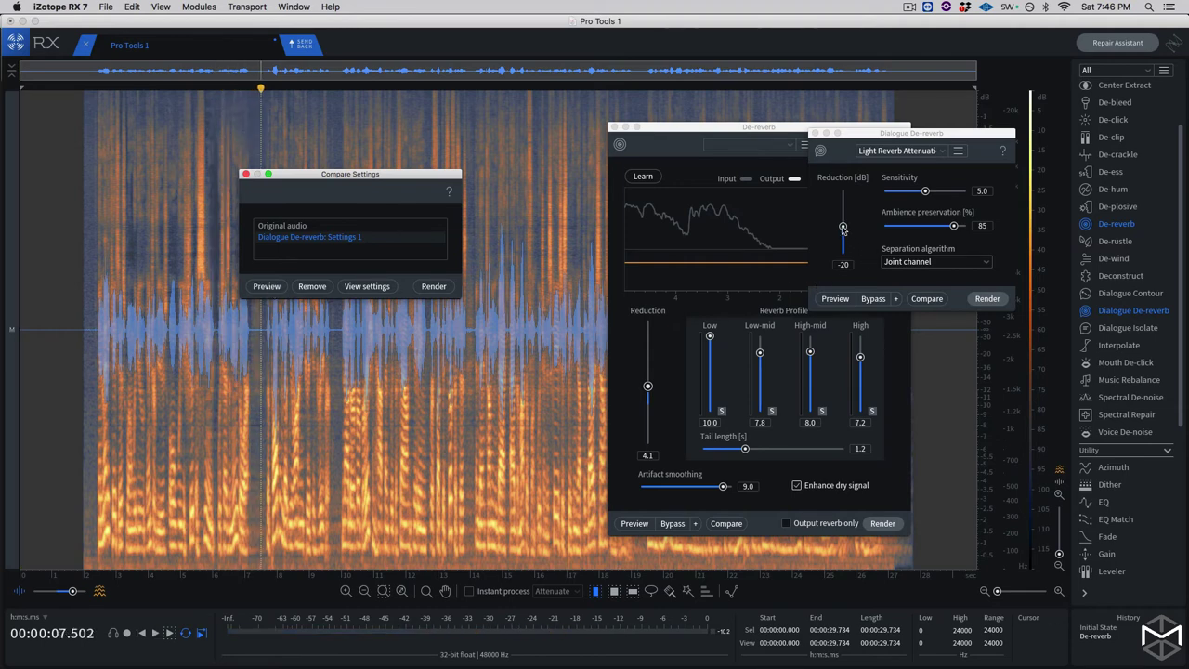
- Deepen Reduction to -30, preview it as Settings 2, then render it on the whole clip
drag(842, 229, 842, 232)
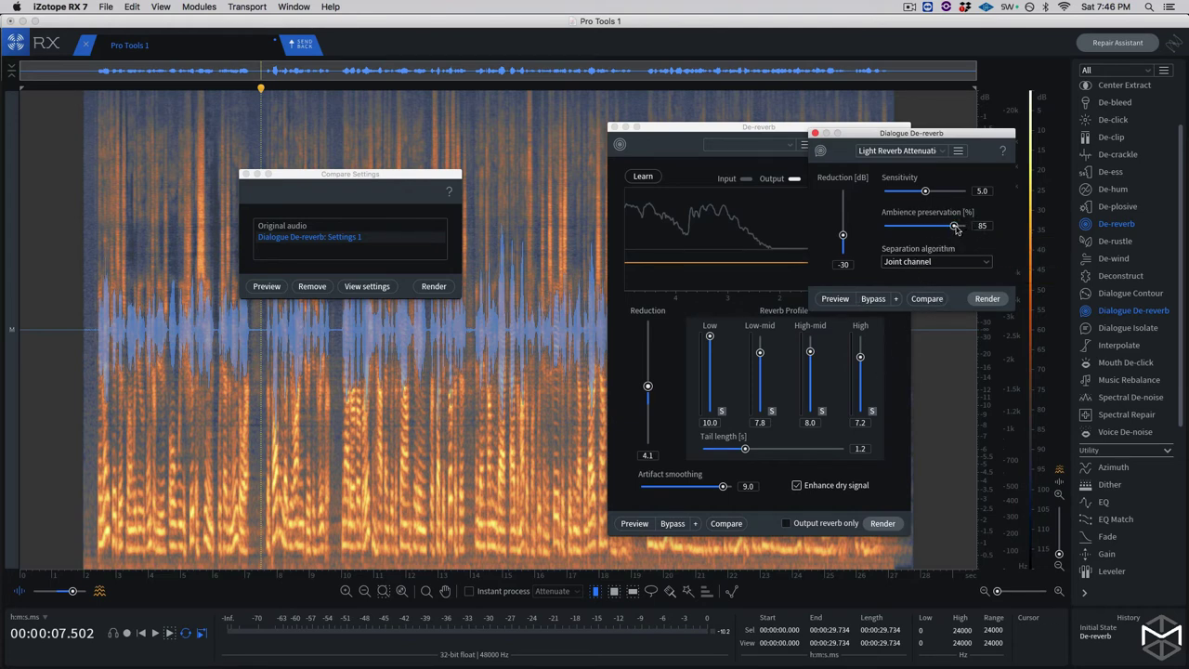
click(929, 299)
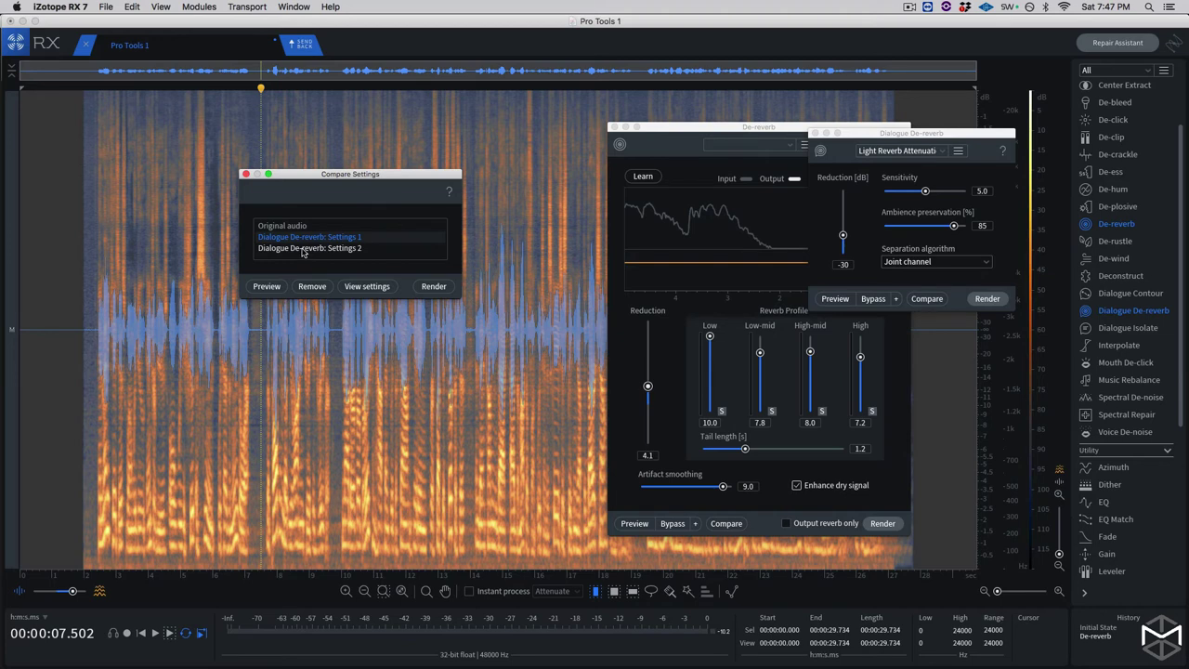
click(302, 249)
click(268, 289)
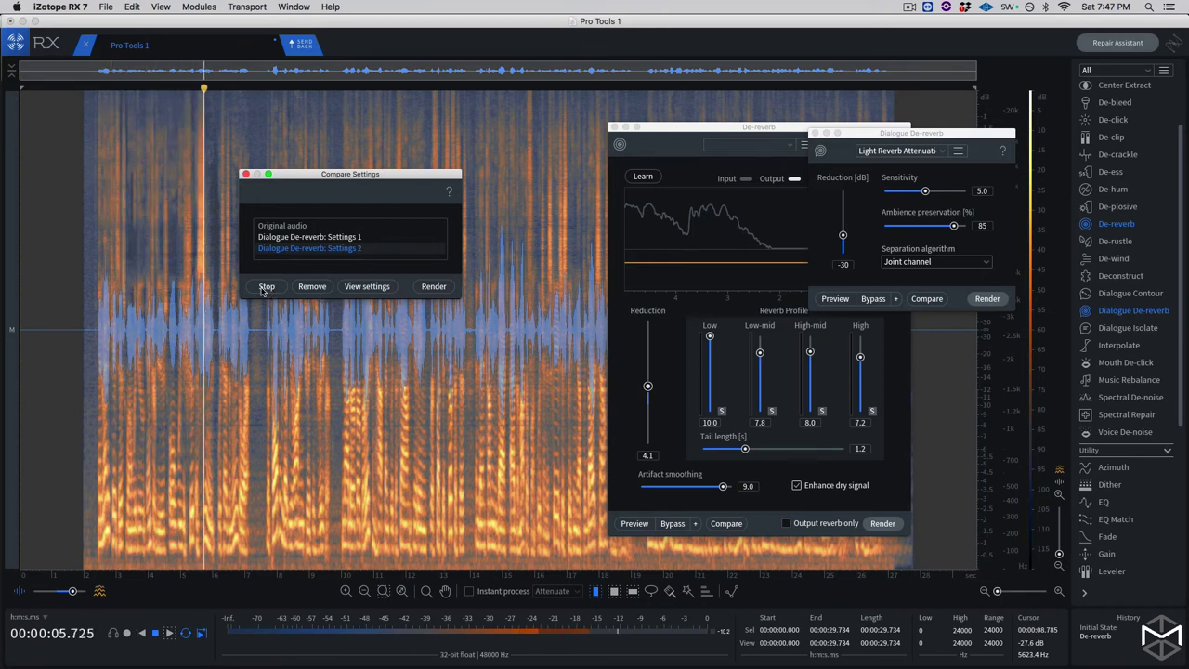
click(266, 287)
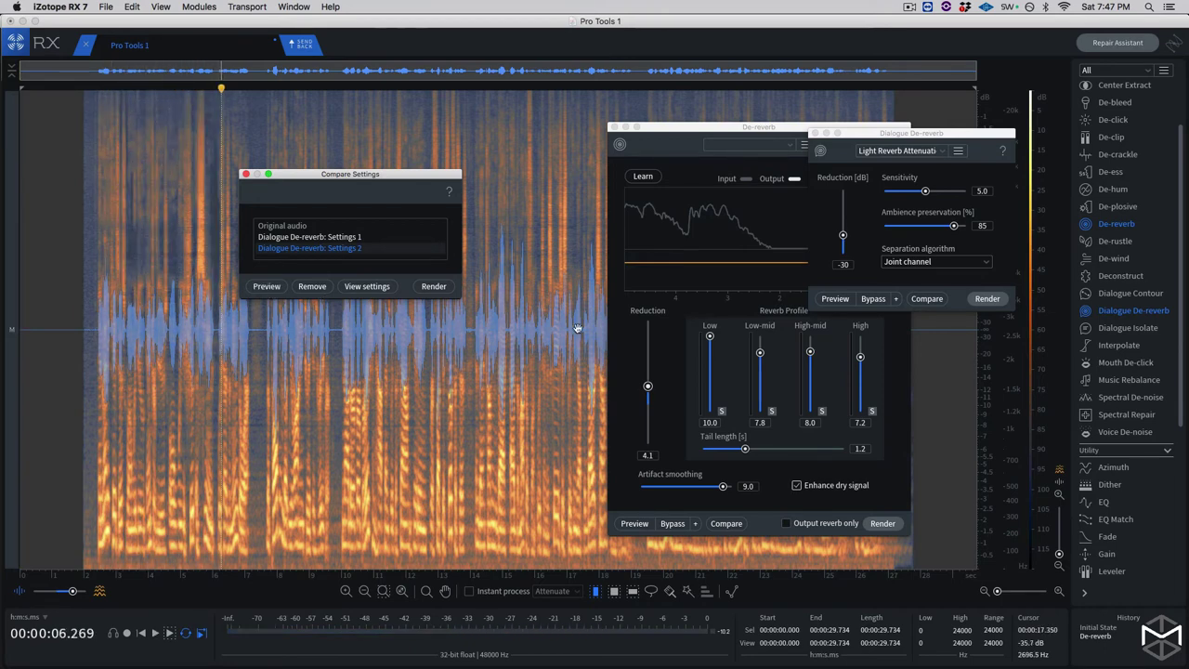
double_click(483, 400)
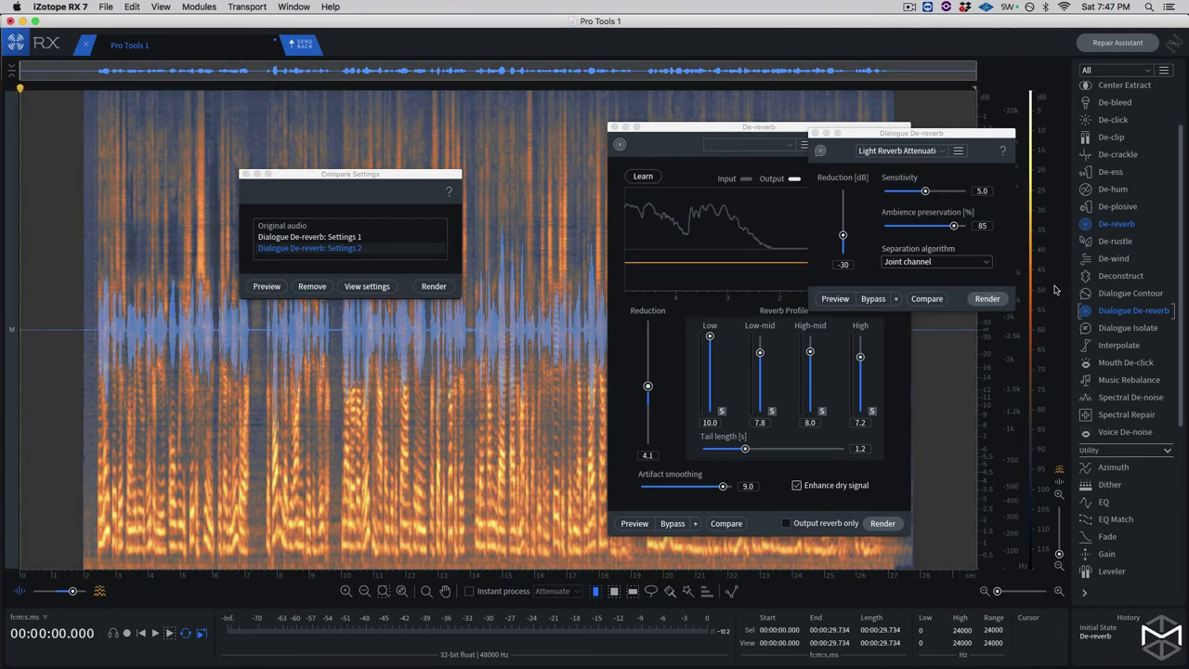
click(982, 300)
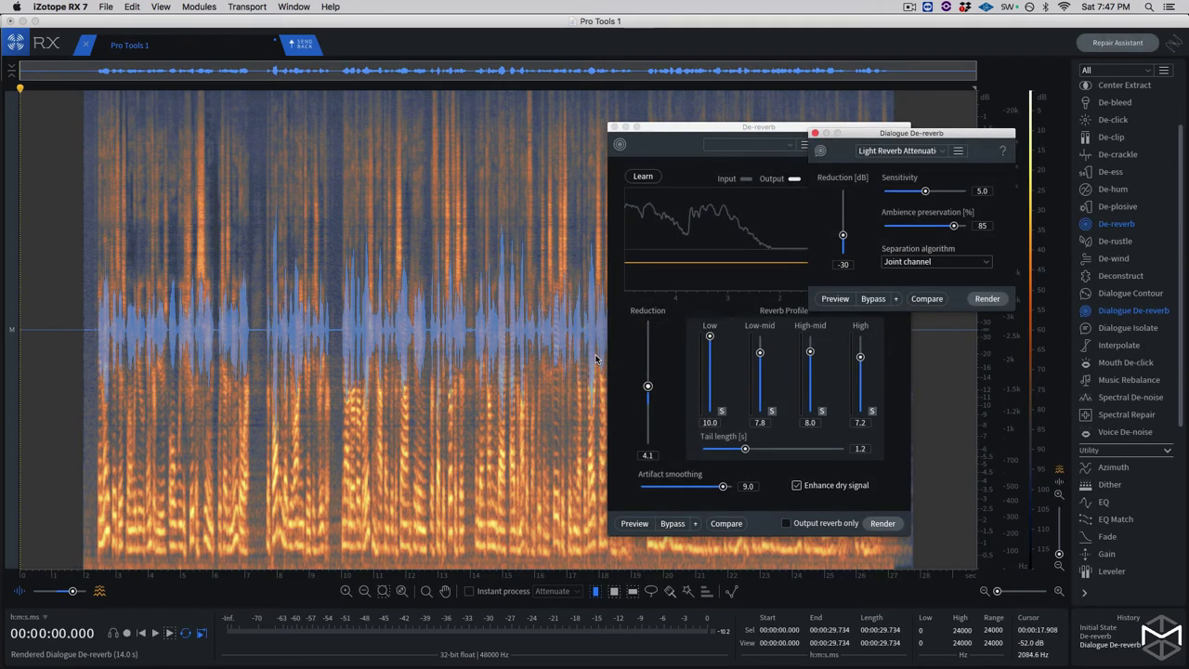
click(1104, 628)
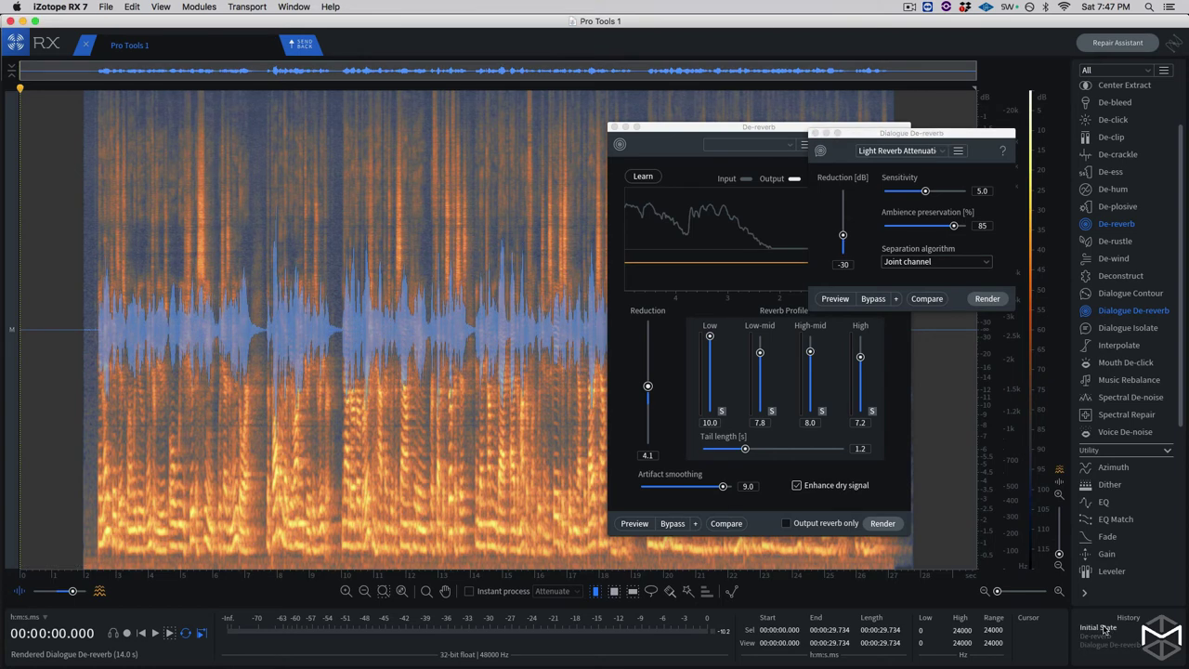
key(space)
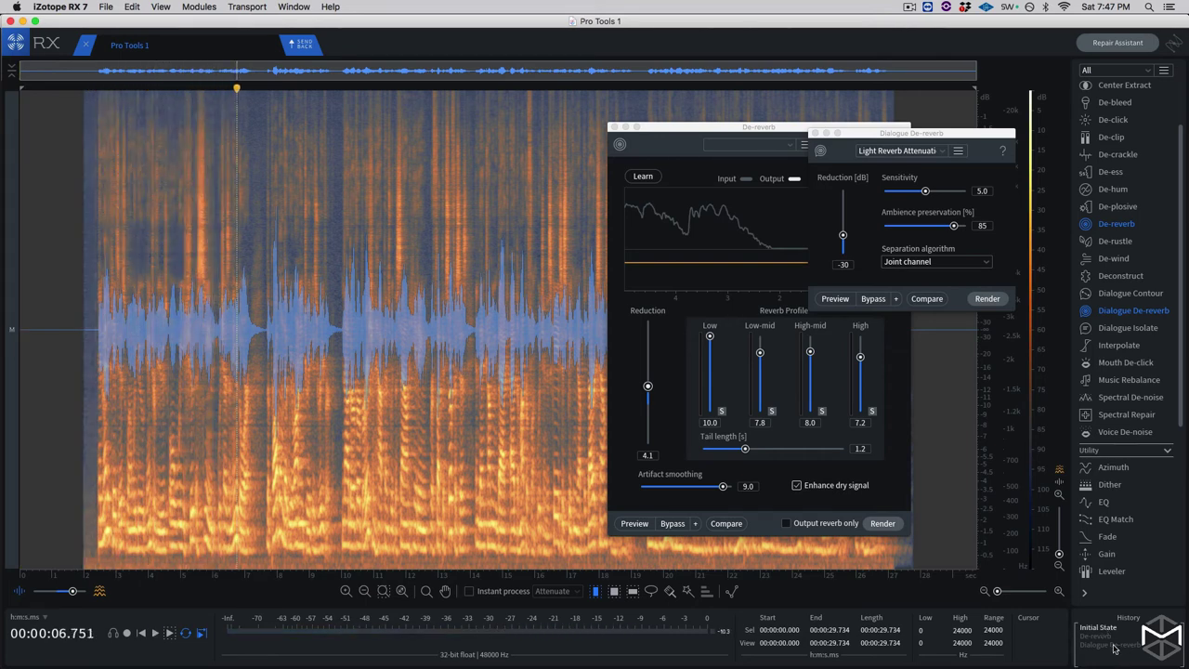
click(1112, 644)
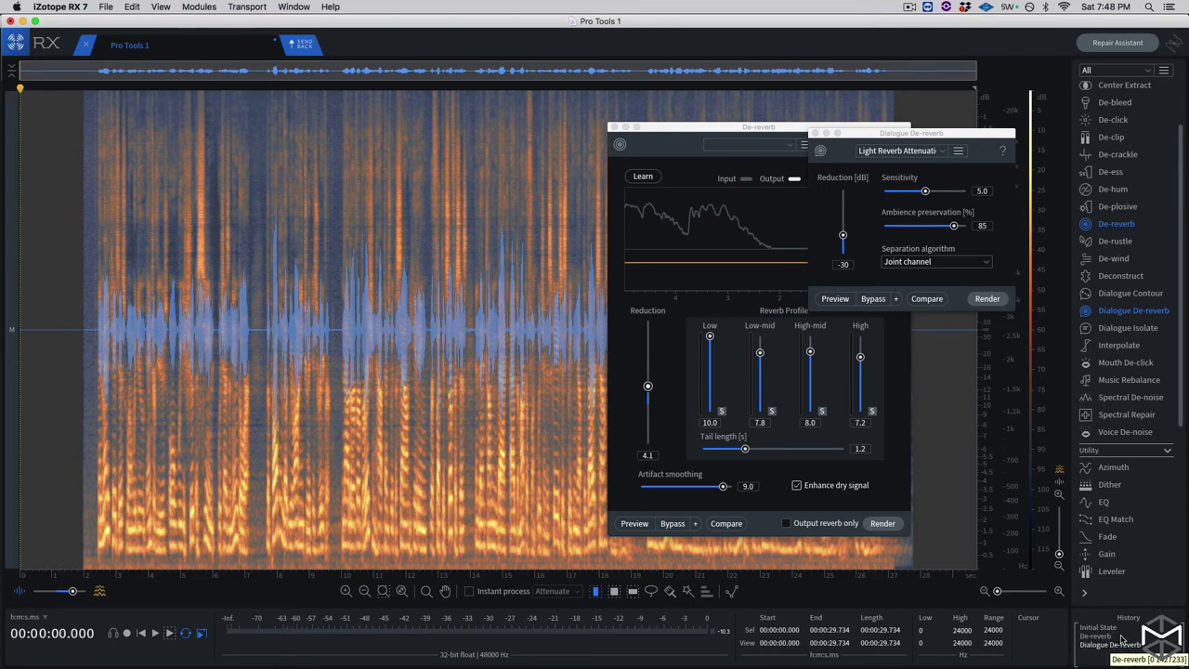
key(space)
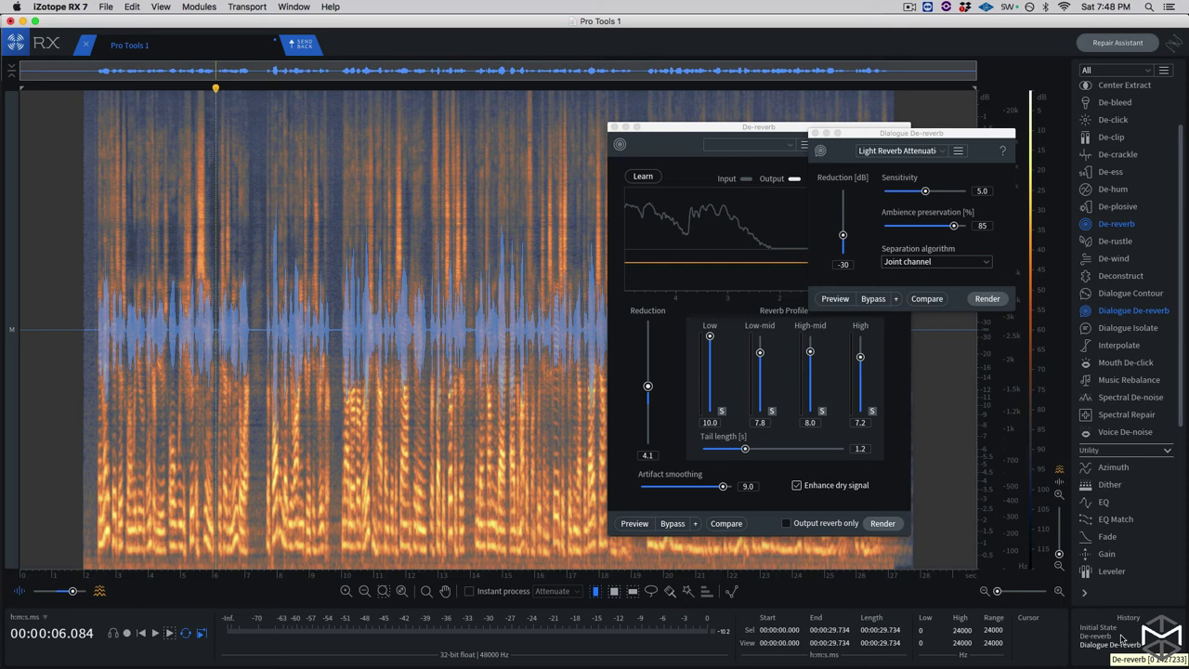
- Render the processed dialogue as dereverb-RX7Cnct_02-01, then play track 13's original dereverb playlist
click(302, 48)
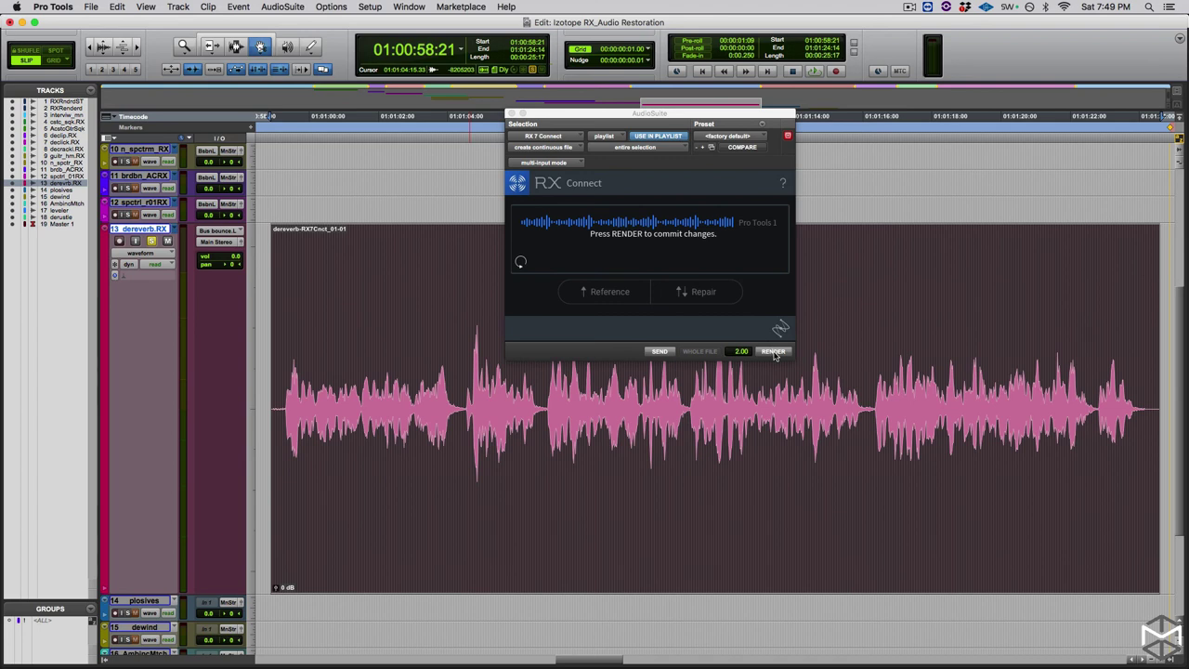
click(773, 352)
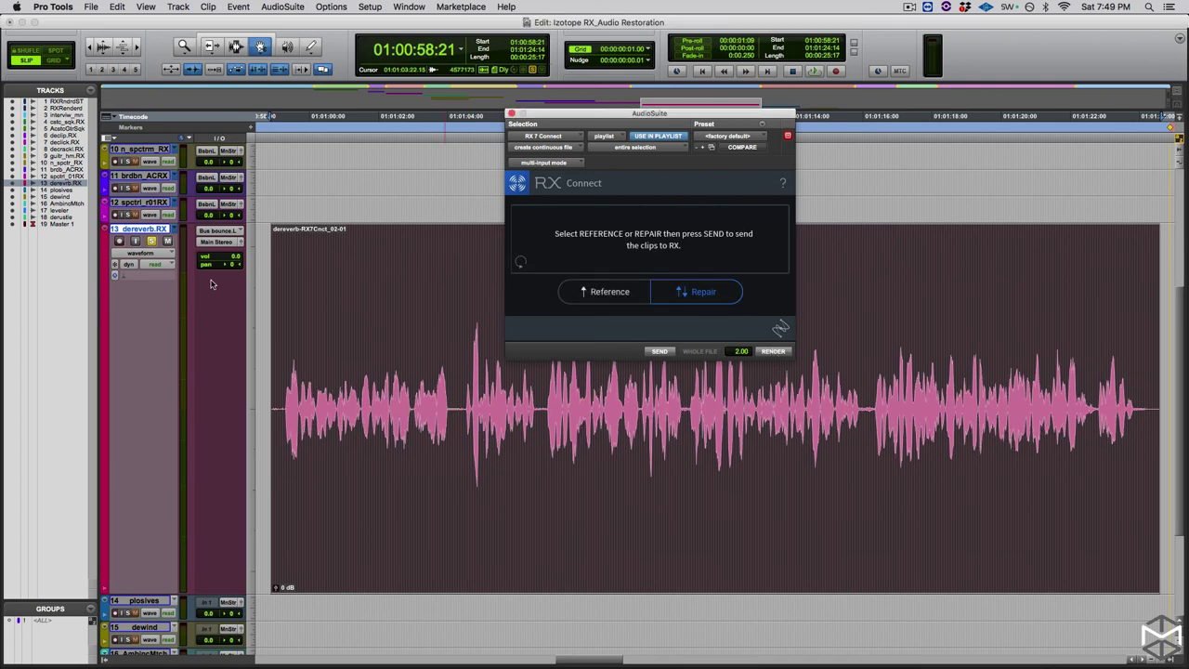
click(181, 231)
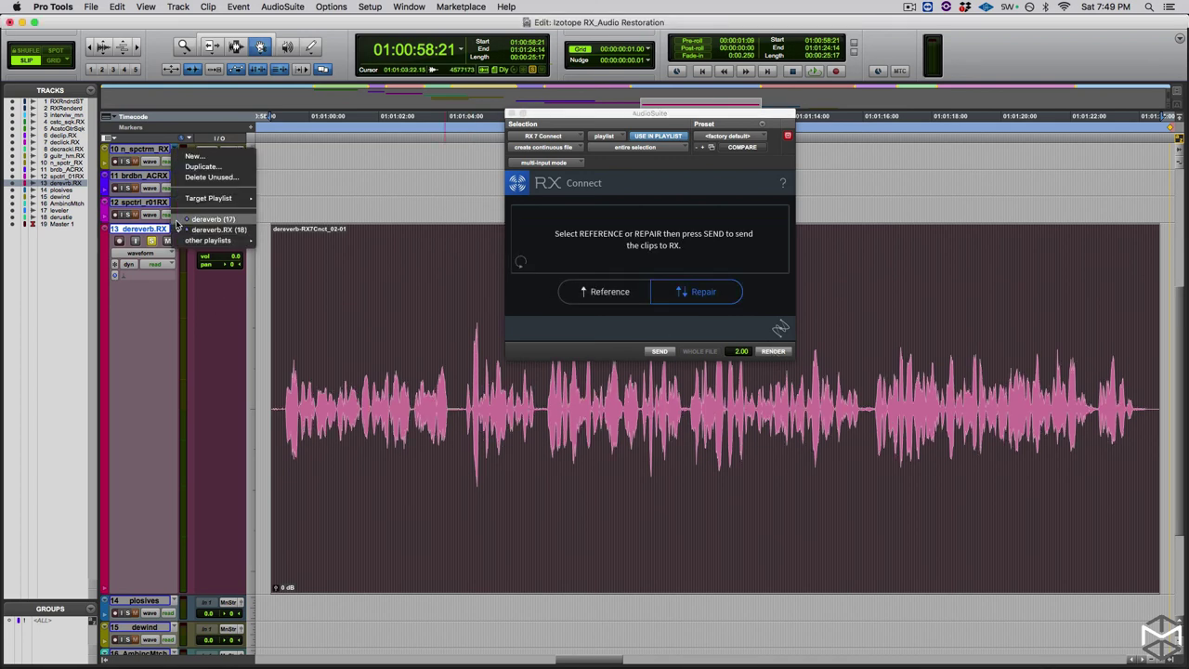
click(186, 220)
key(space)
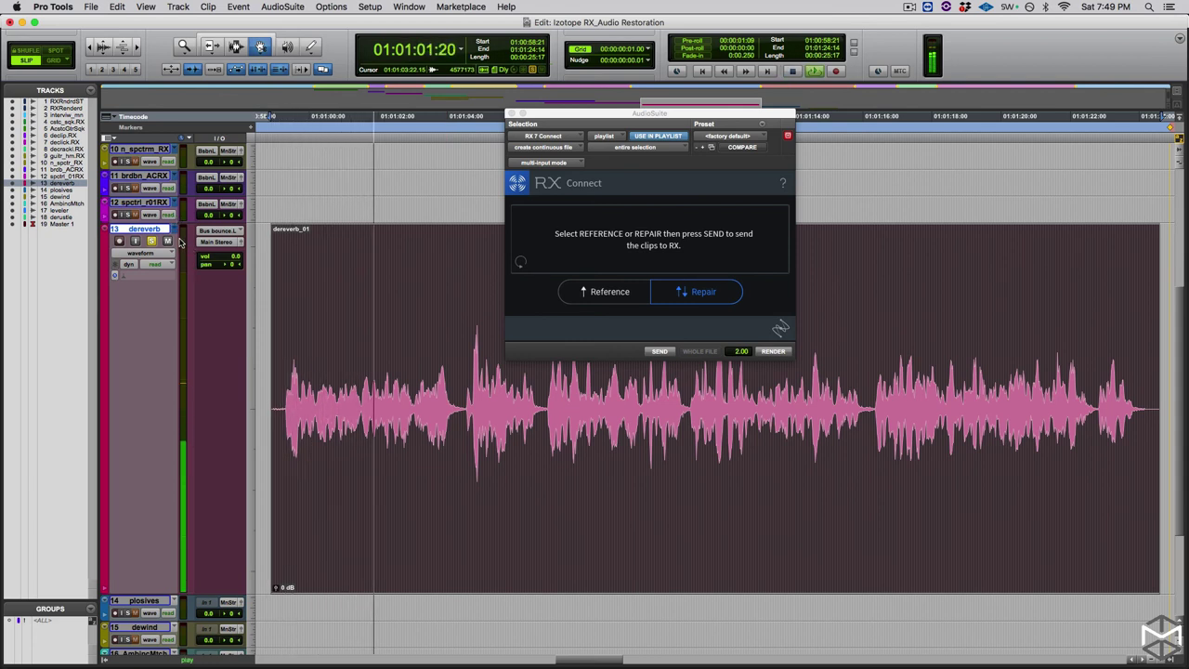
key(space)
- Switch track 13 to the dereverb.RX playlist and play the de-reverbed clip for comparison
click(173, 230)
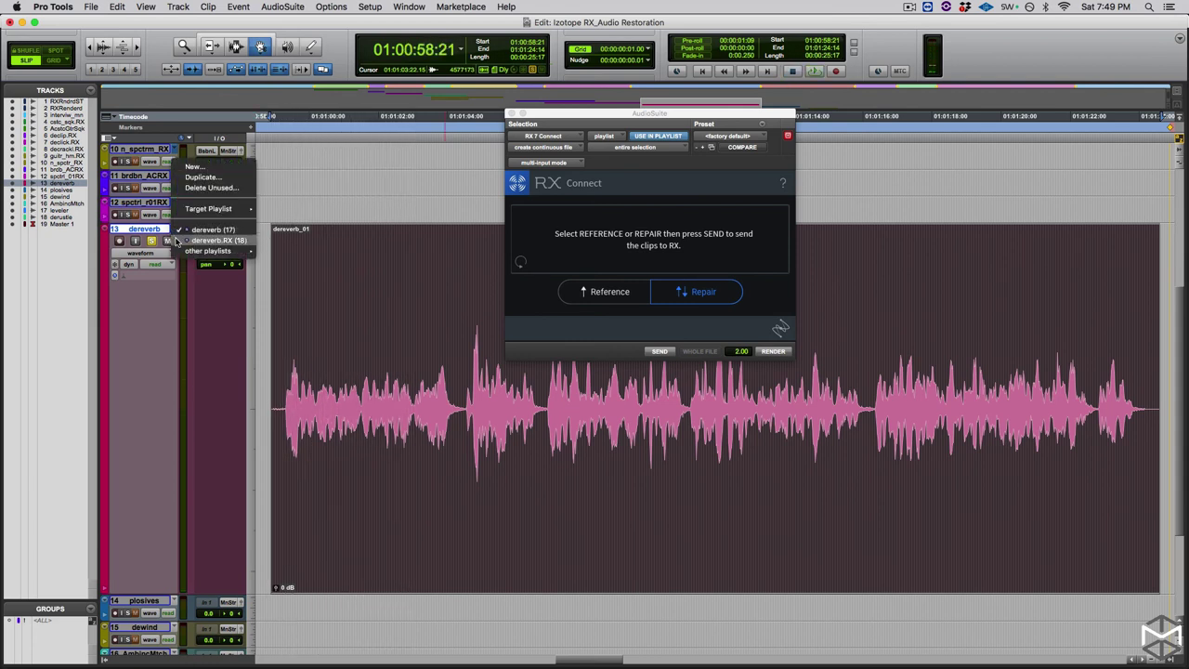
click(176, 242)
key(space)
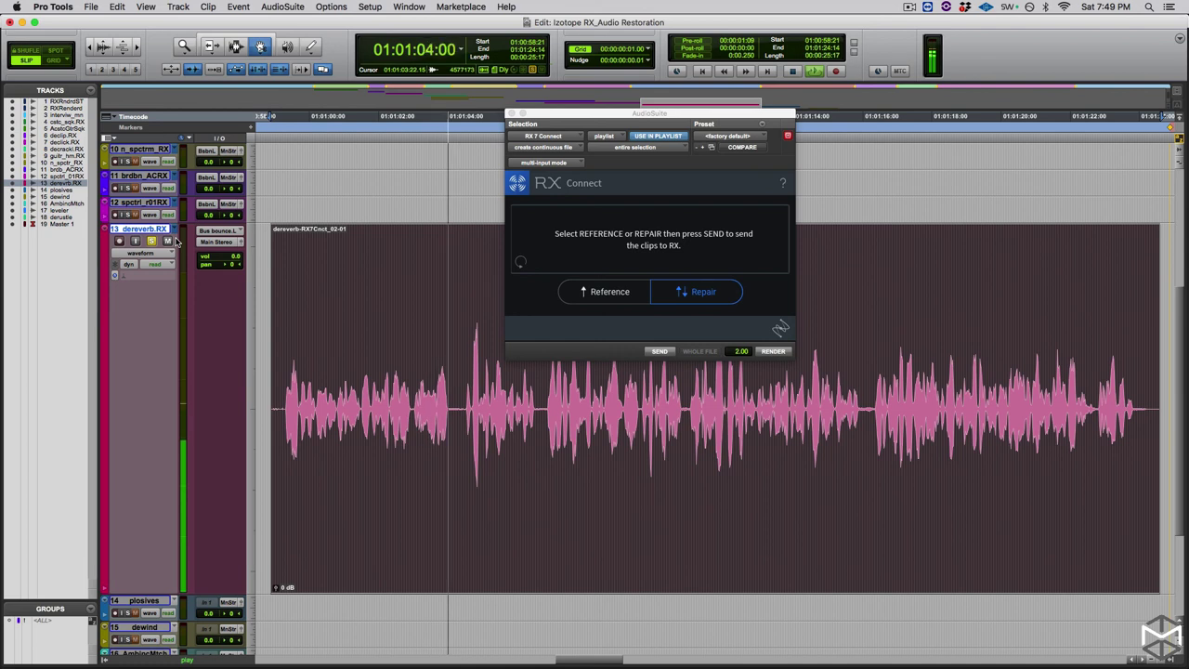
key(space)
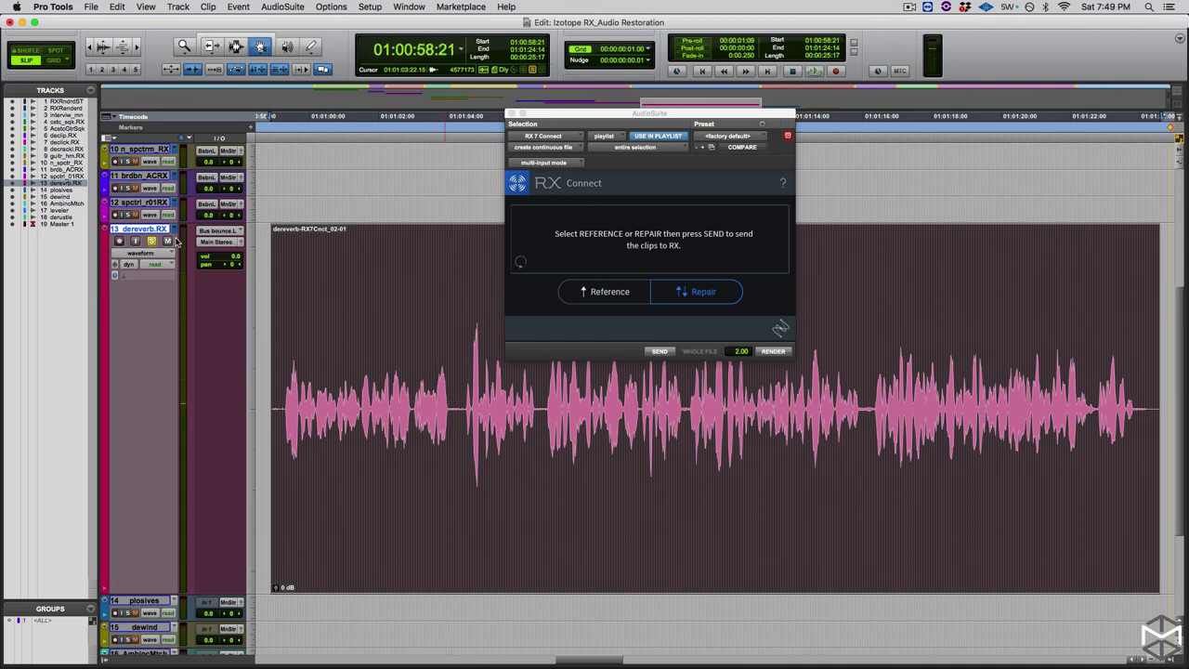